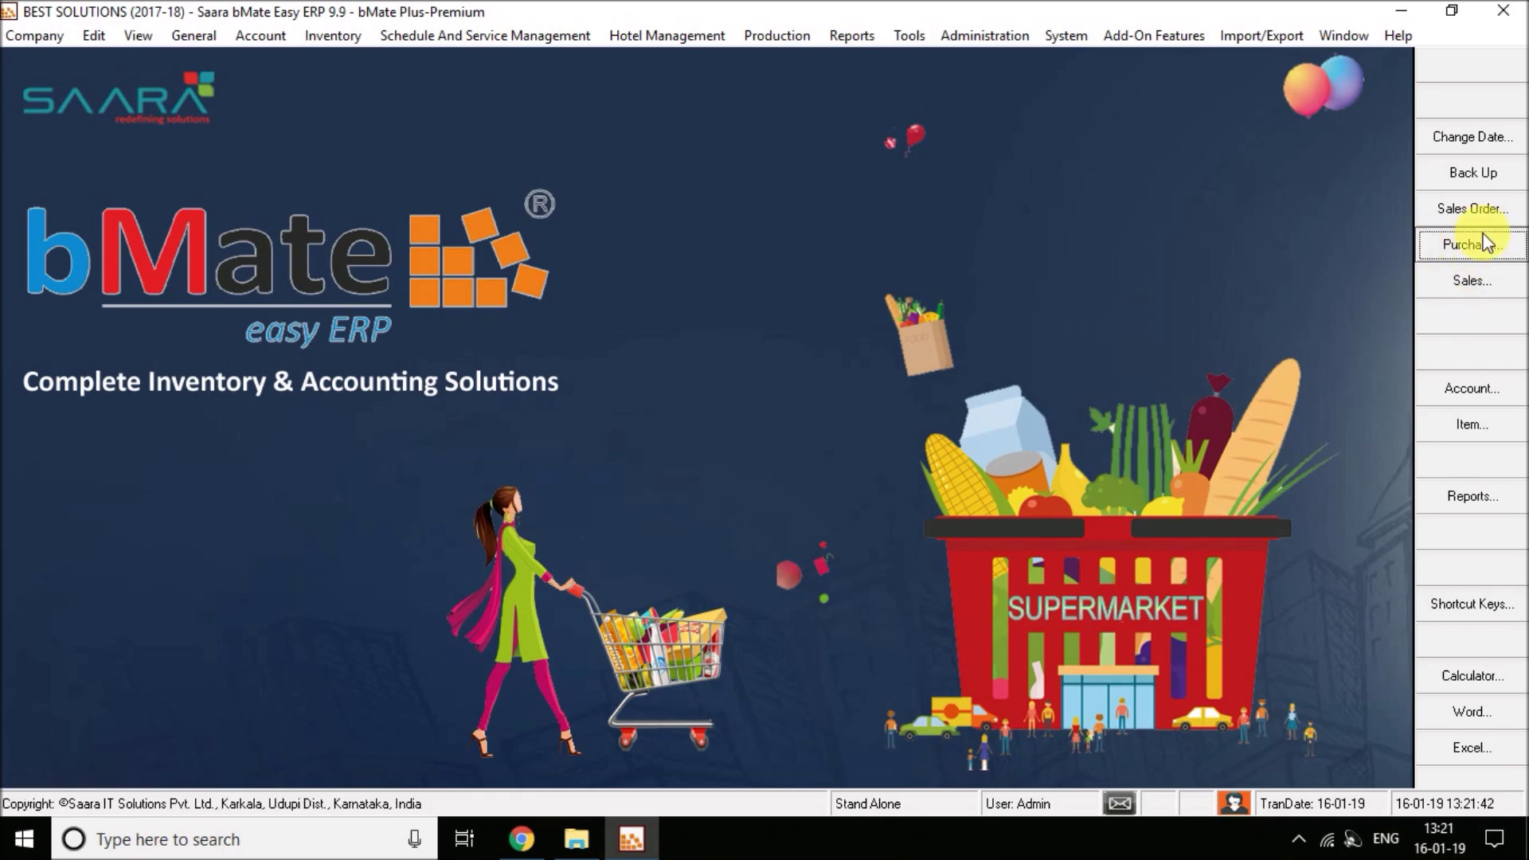
Step: Start a new purchase invoice for the party AMITH DISTRIBUTORS, leaving the supplier document details at their defaults
left_click(1438, 254)
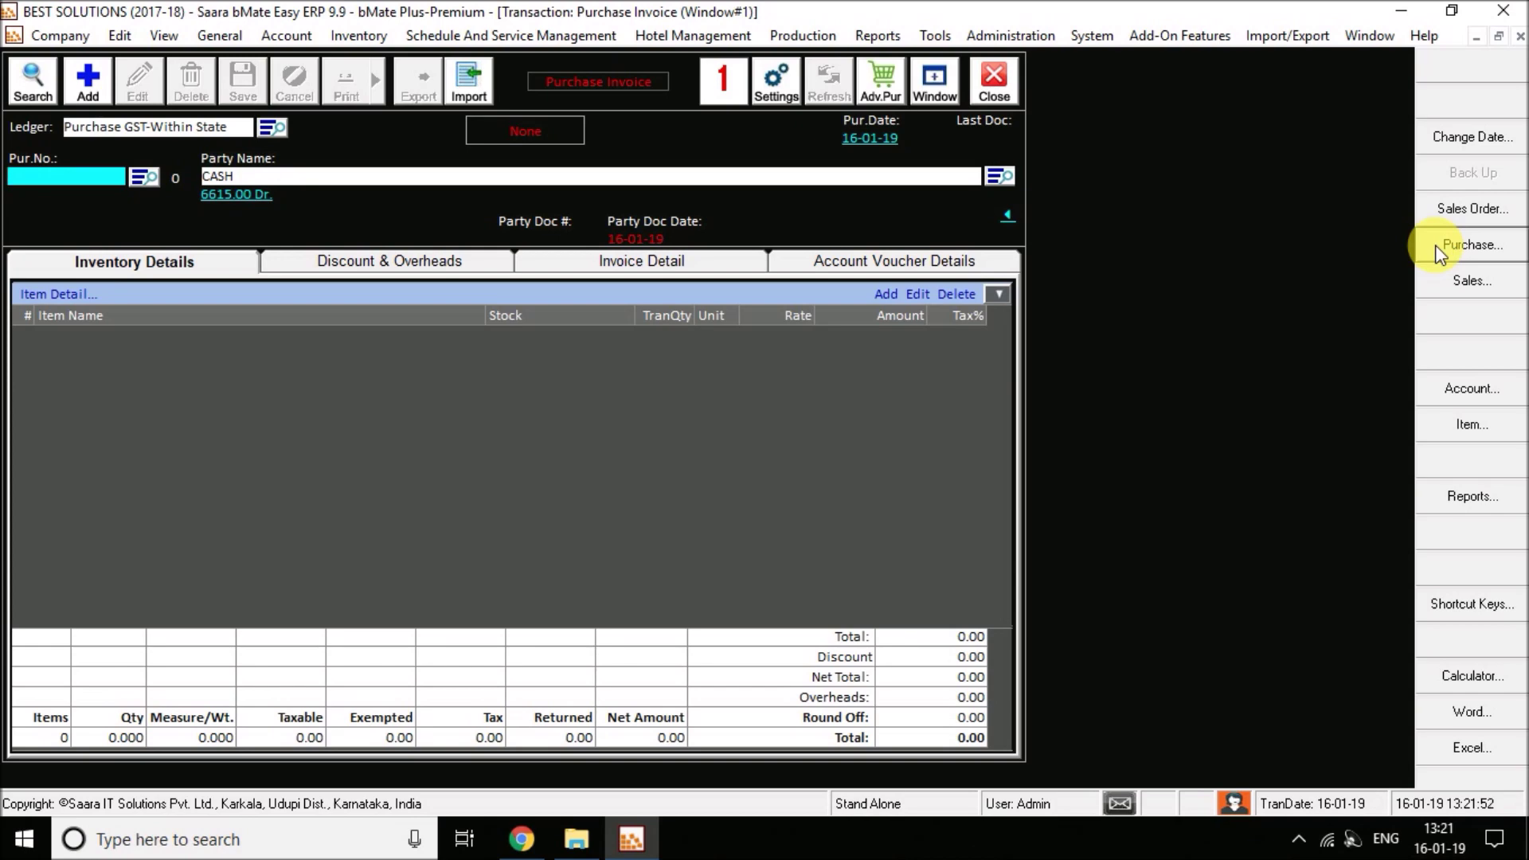
left_click(106, 72)
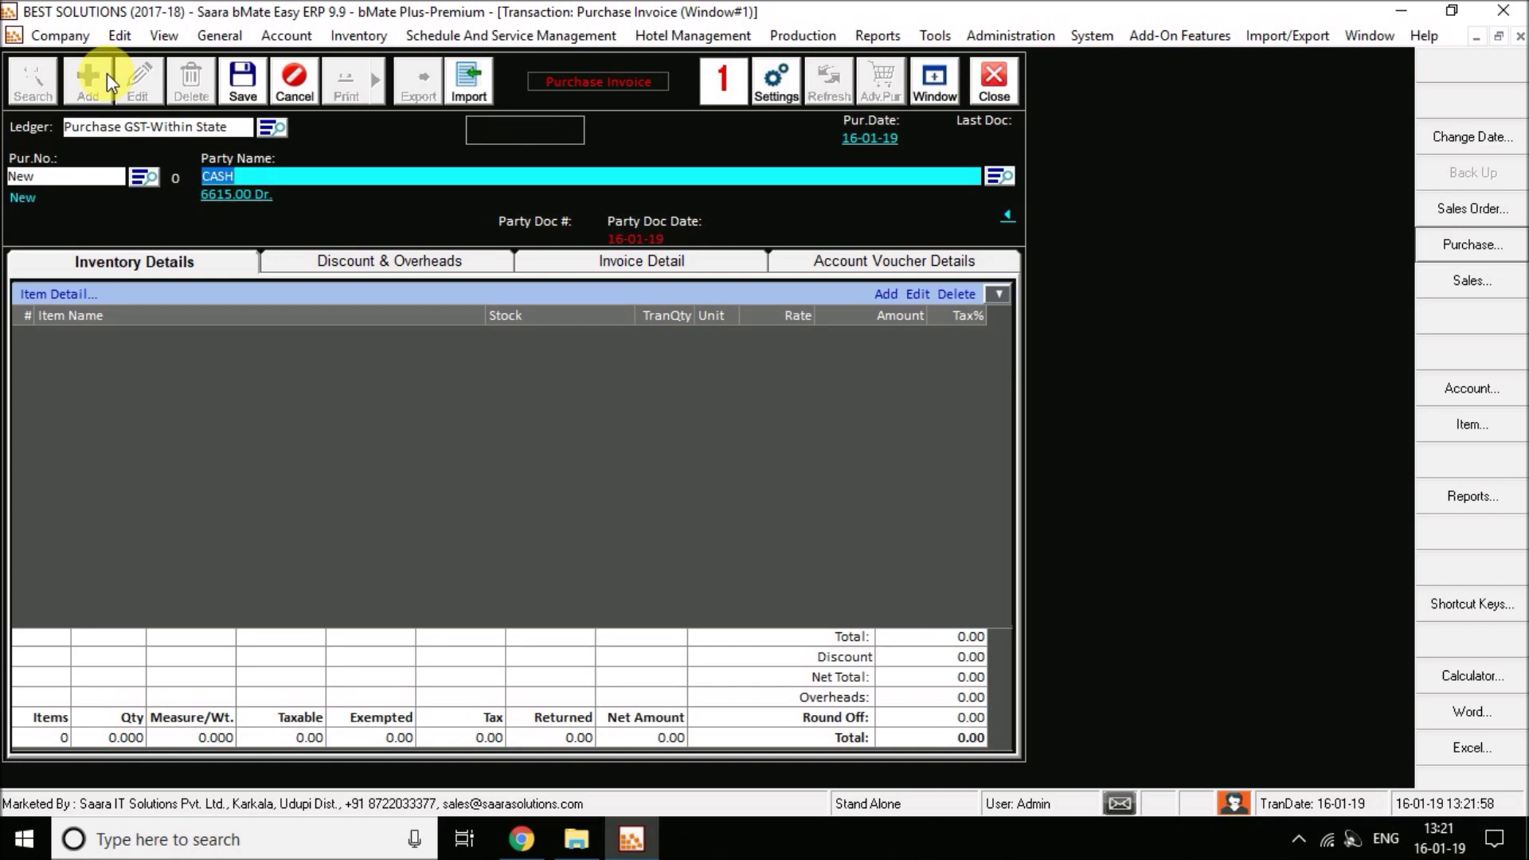
key("BackSpace")
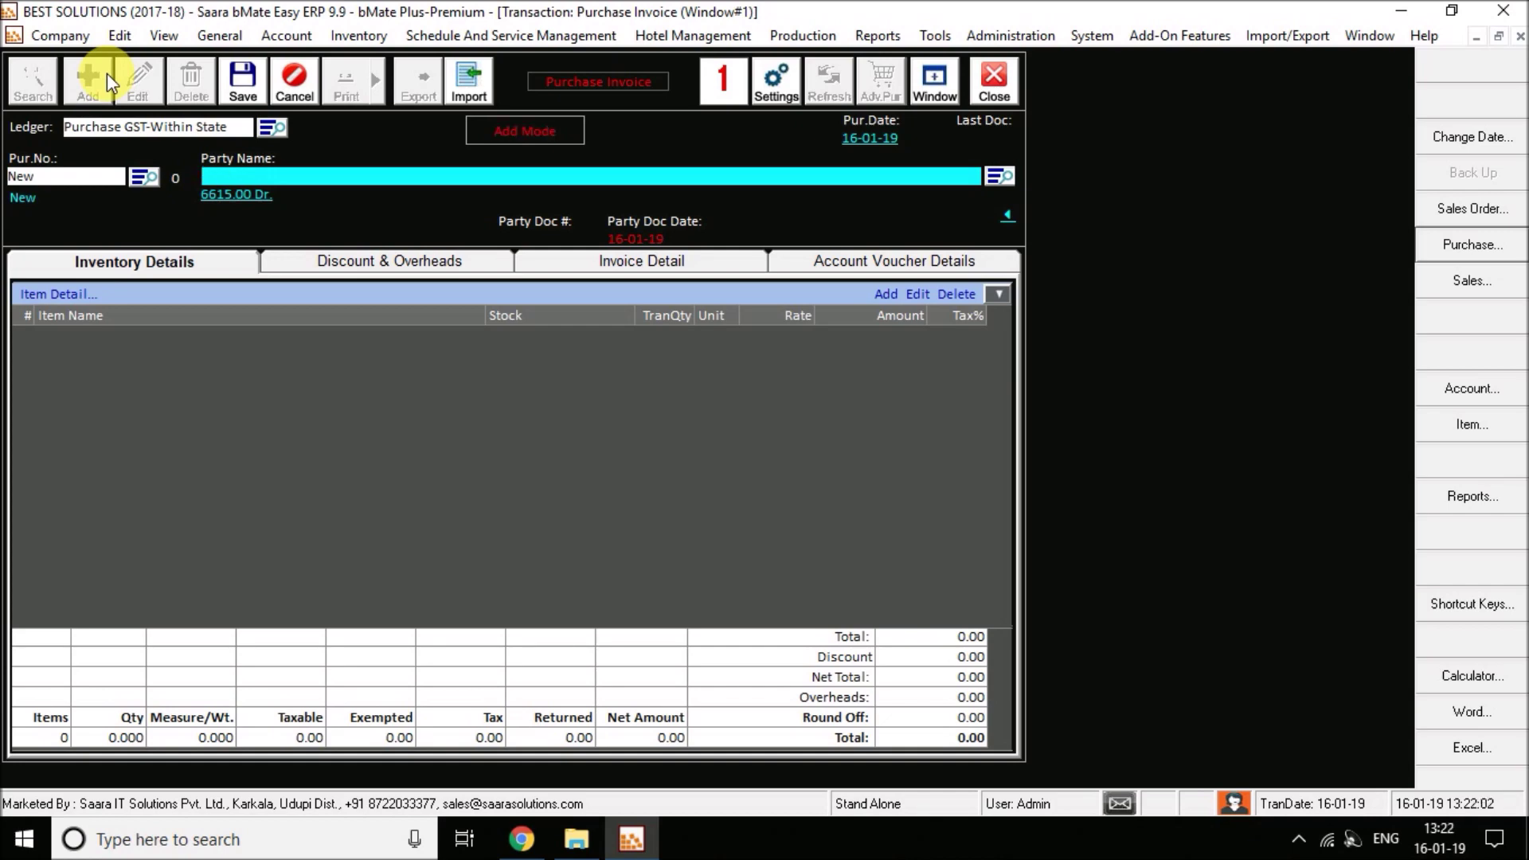
key("Return")
key("Return")
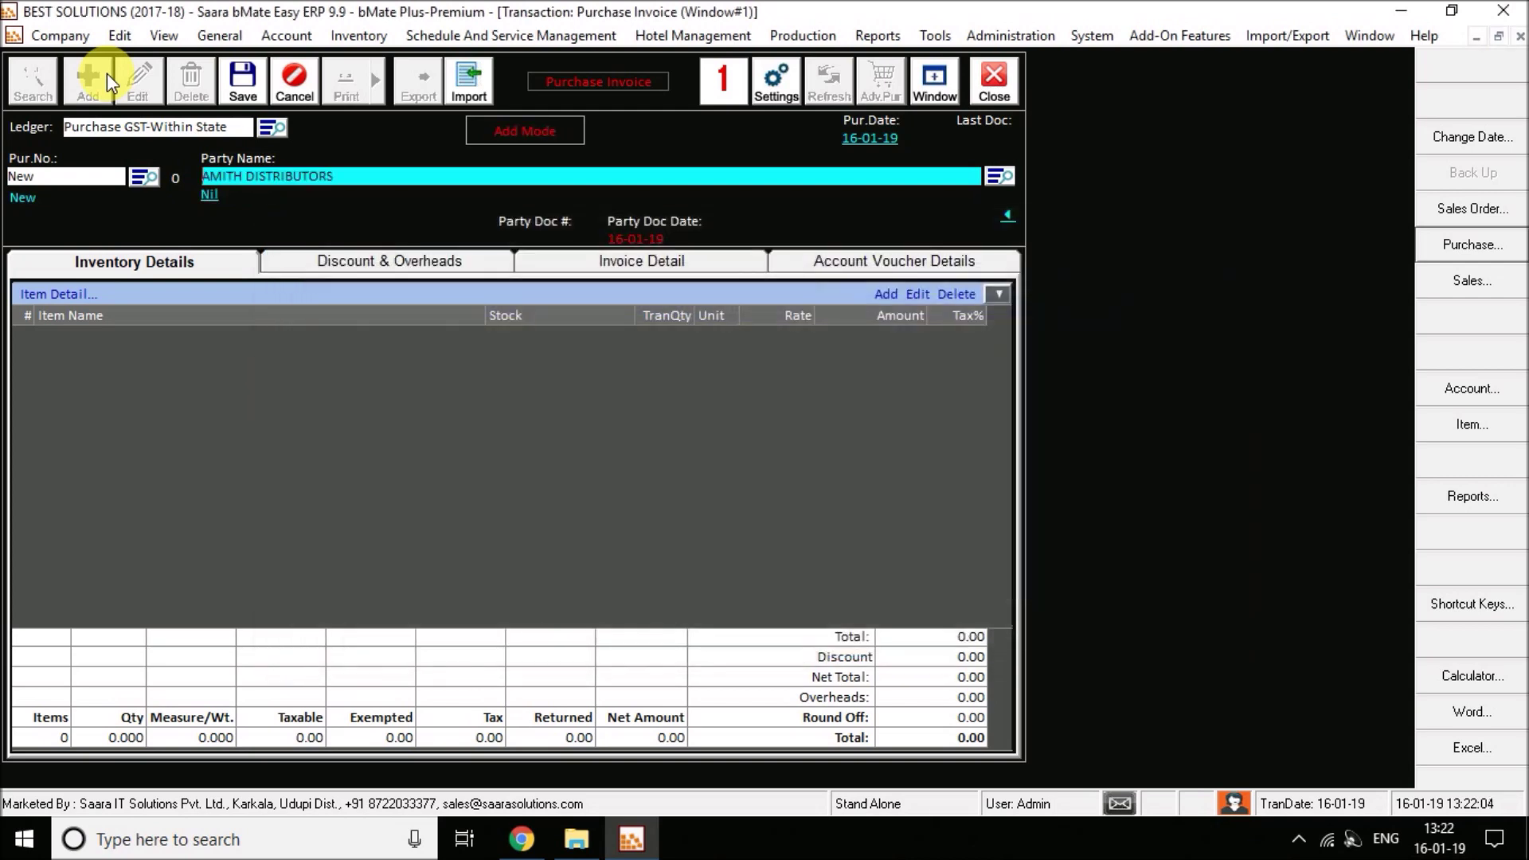
key("Return")
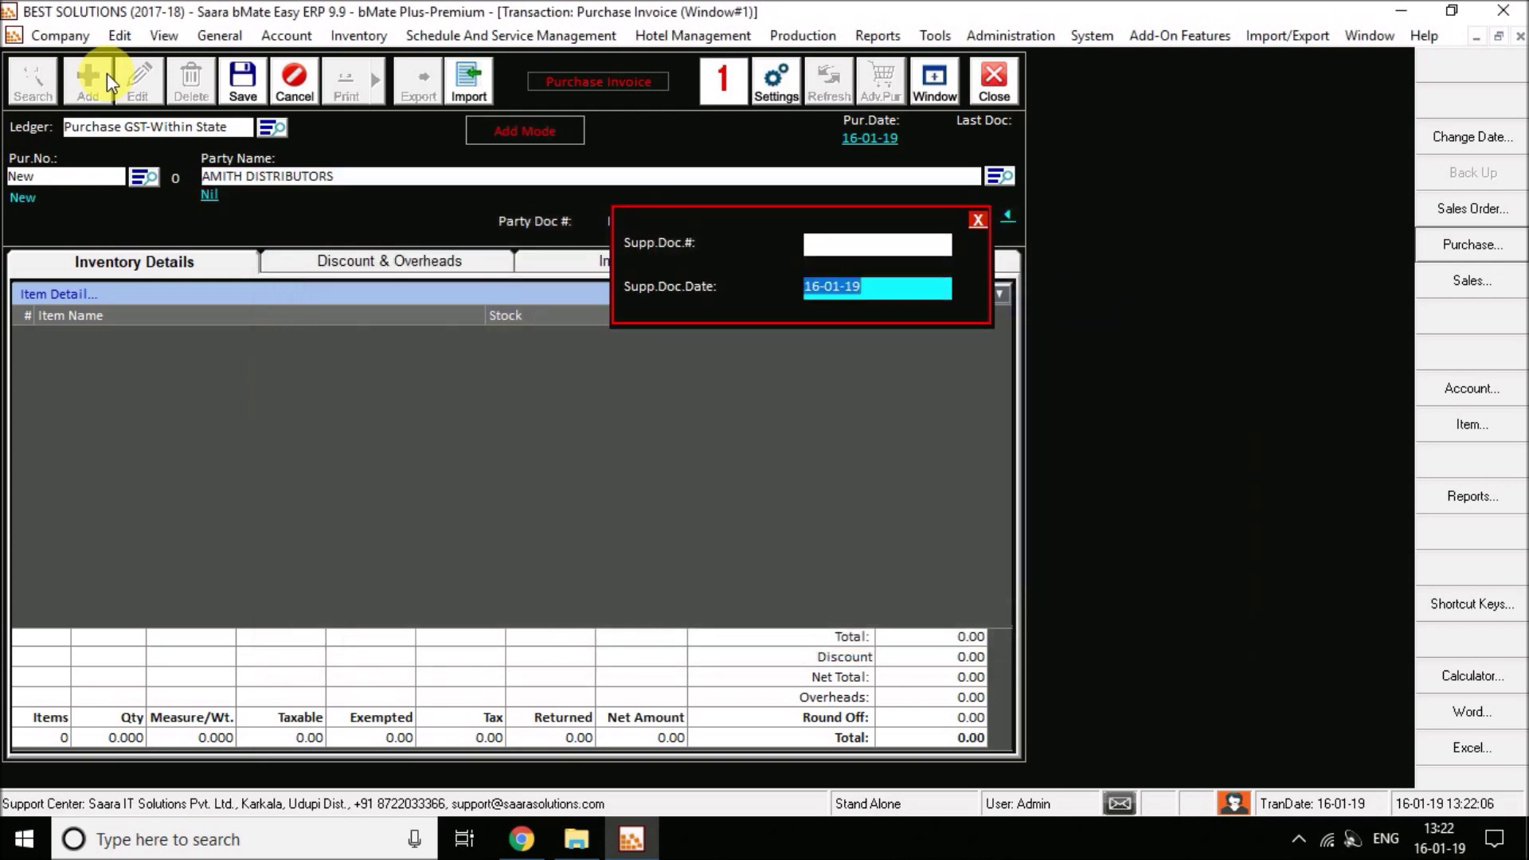
key("Return")
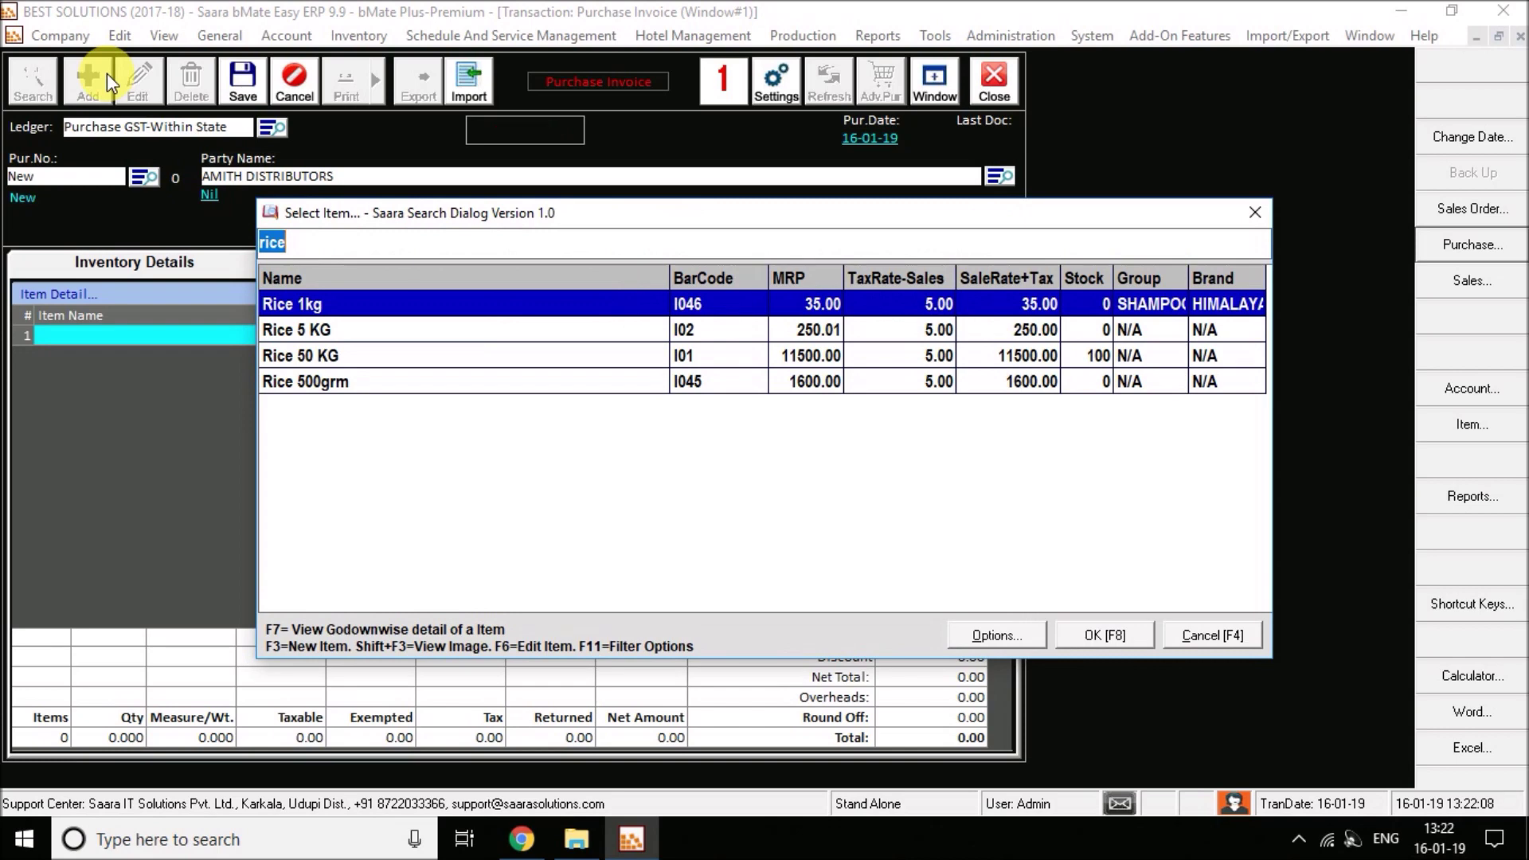
Step: Add Rice 50 KG to the invoice with quantity 50 KG at the default rate, and save and close the invoice
key("Down")
key("Down")
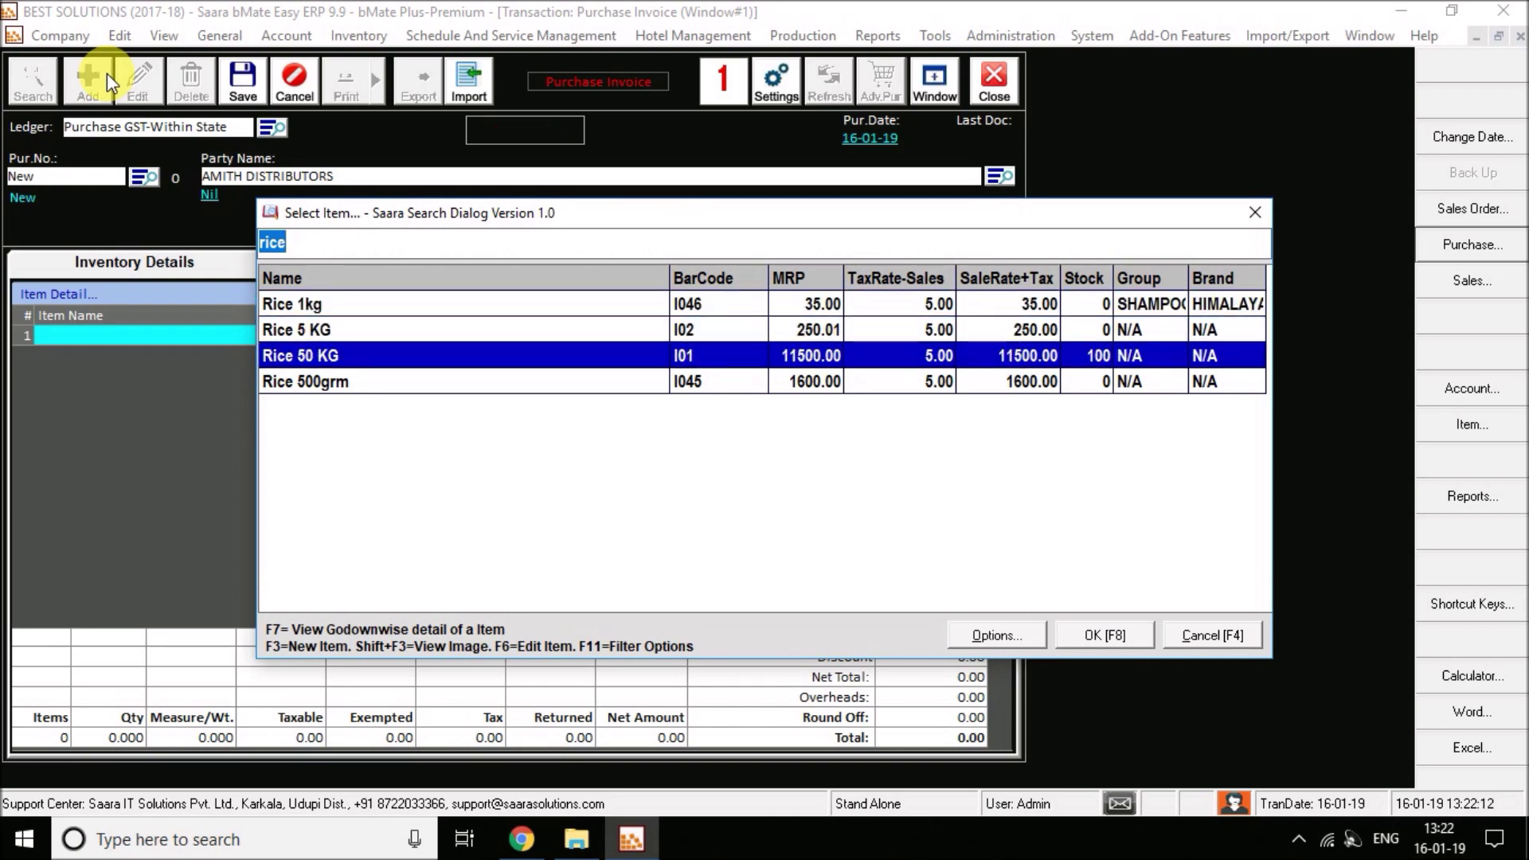
key("Return")
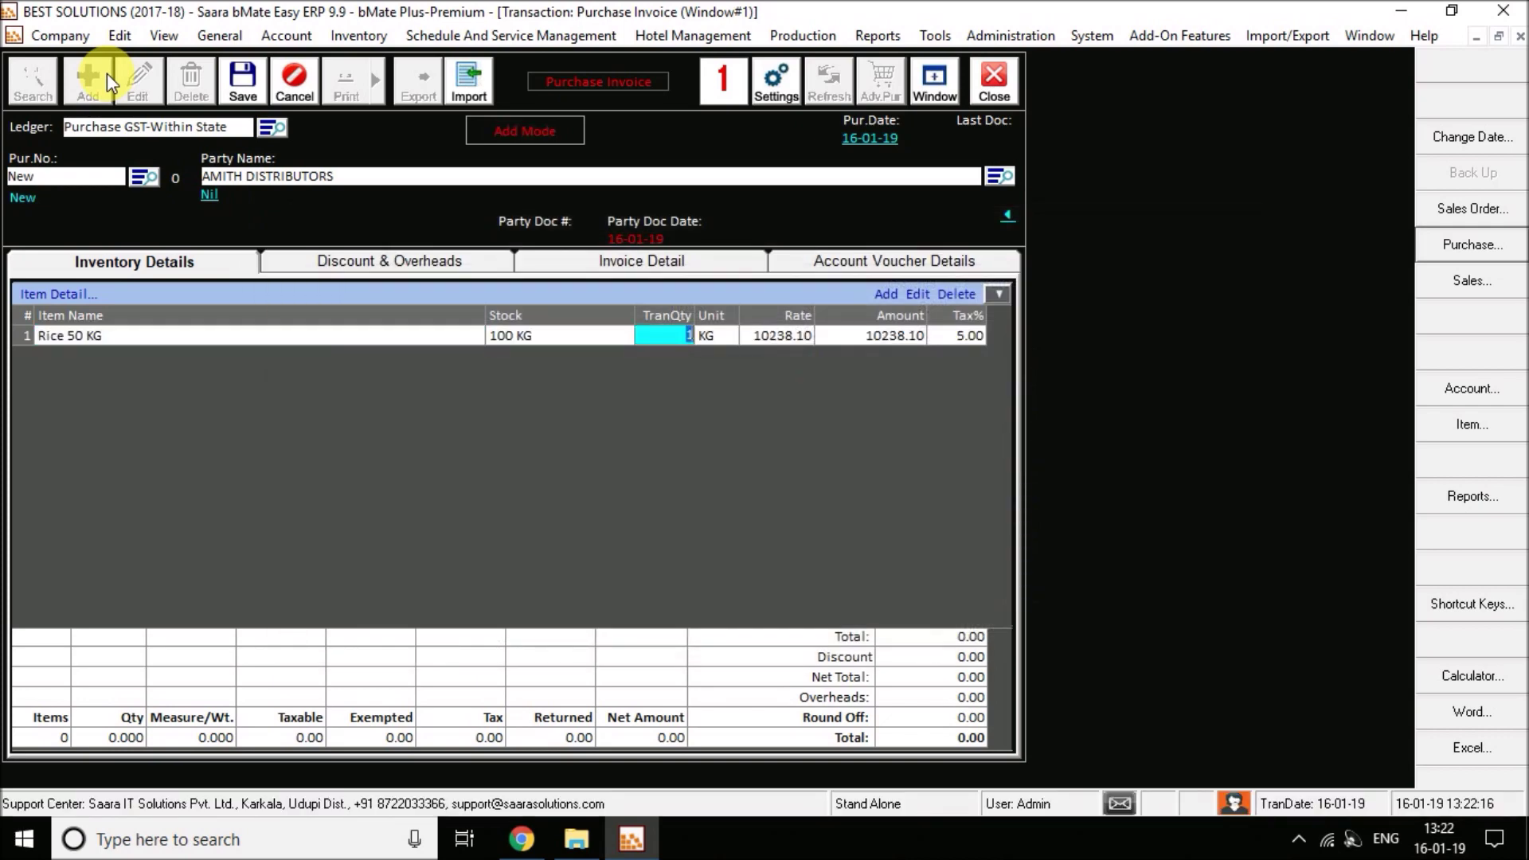
type("50")
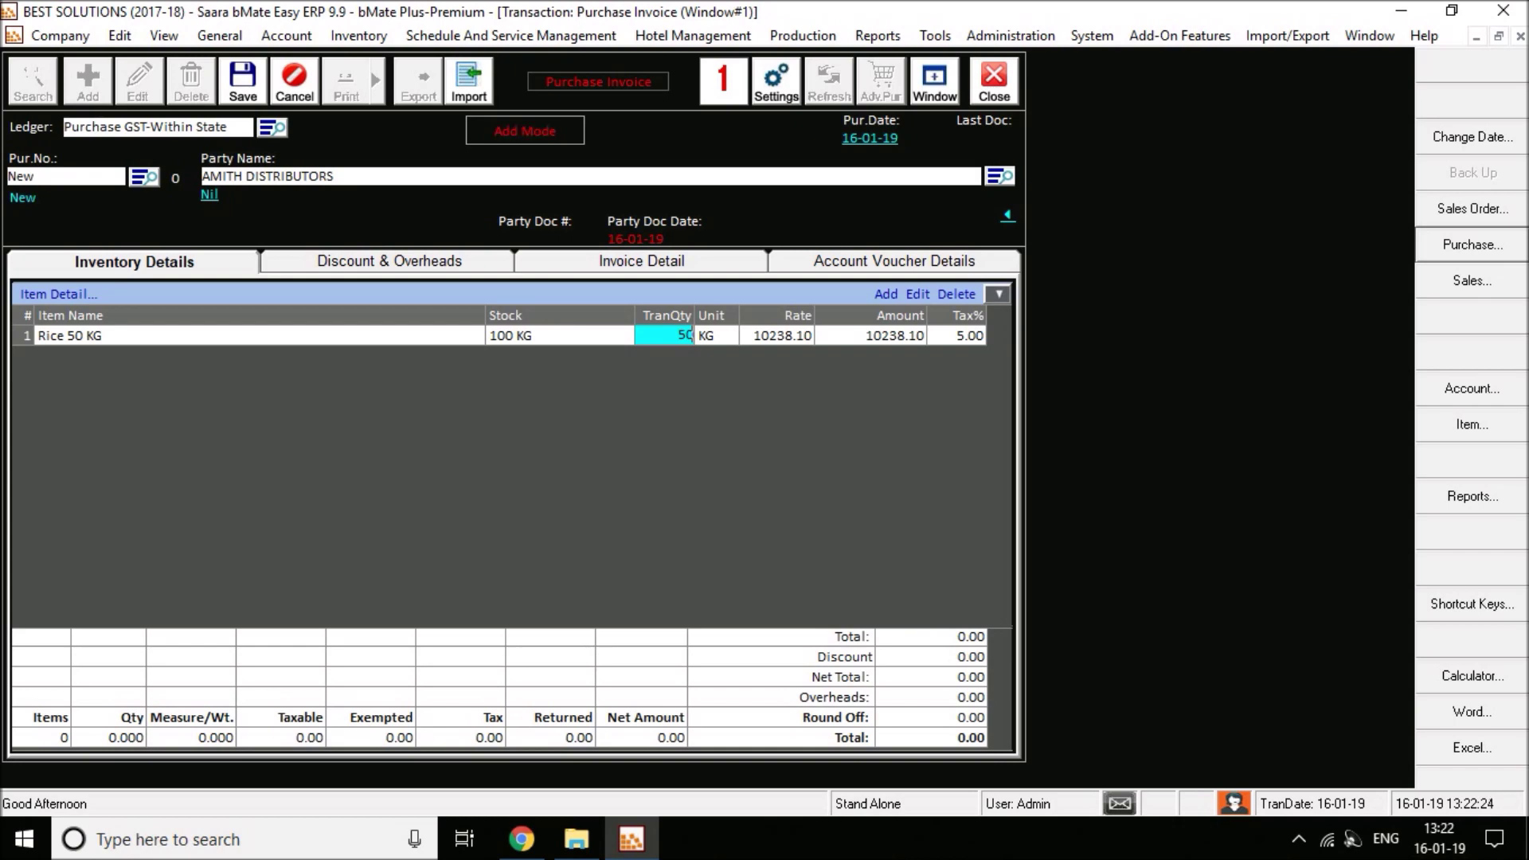
key("Return")
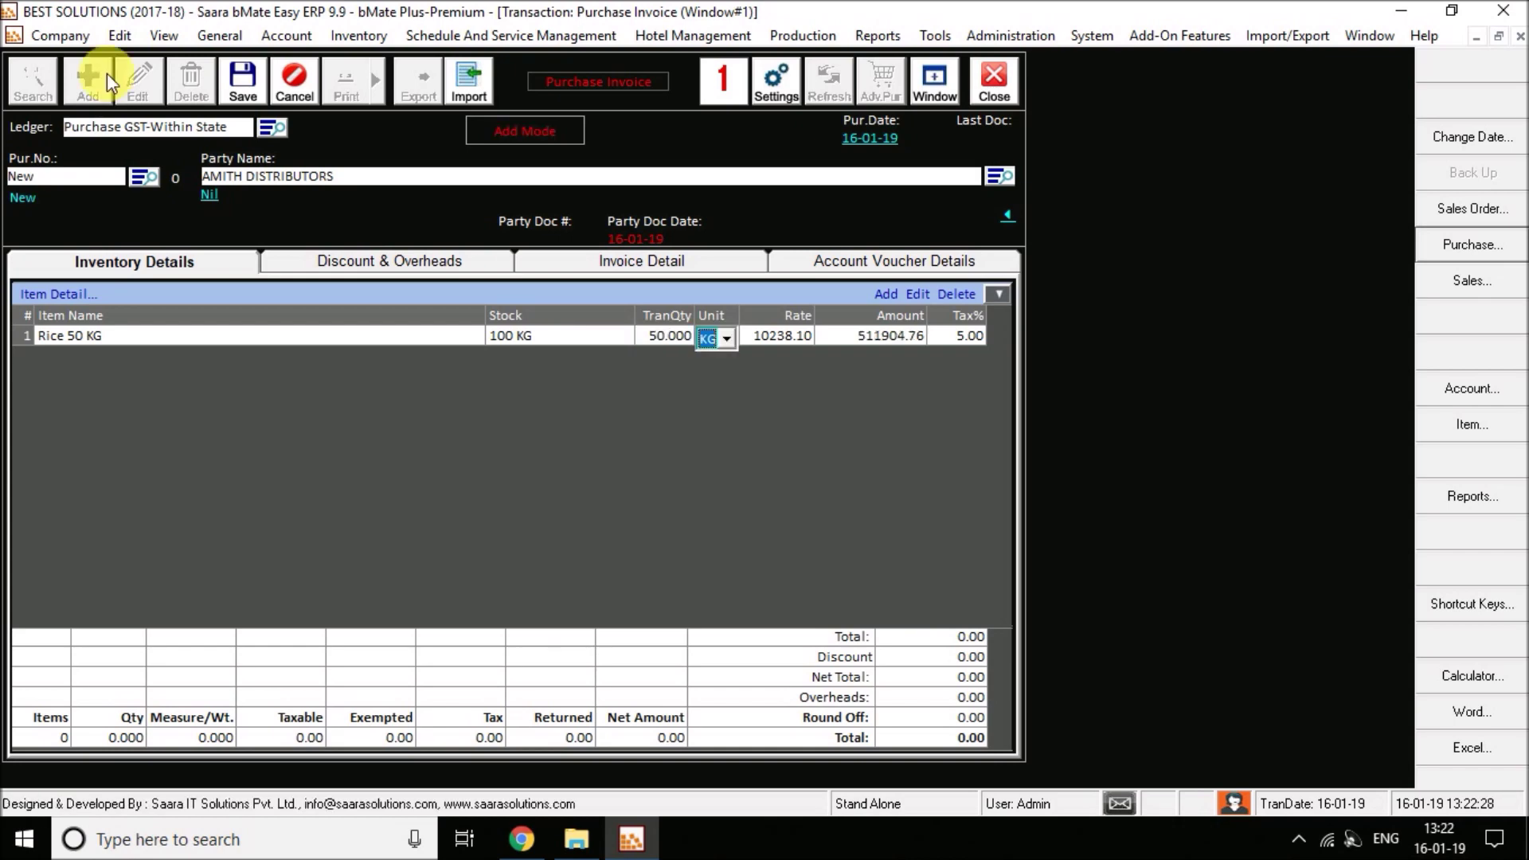
key("Return")
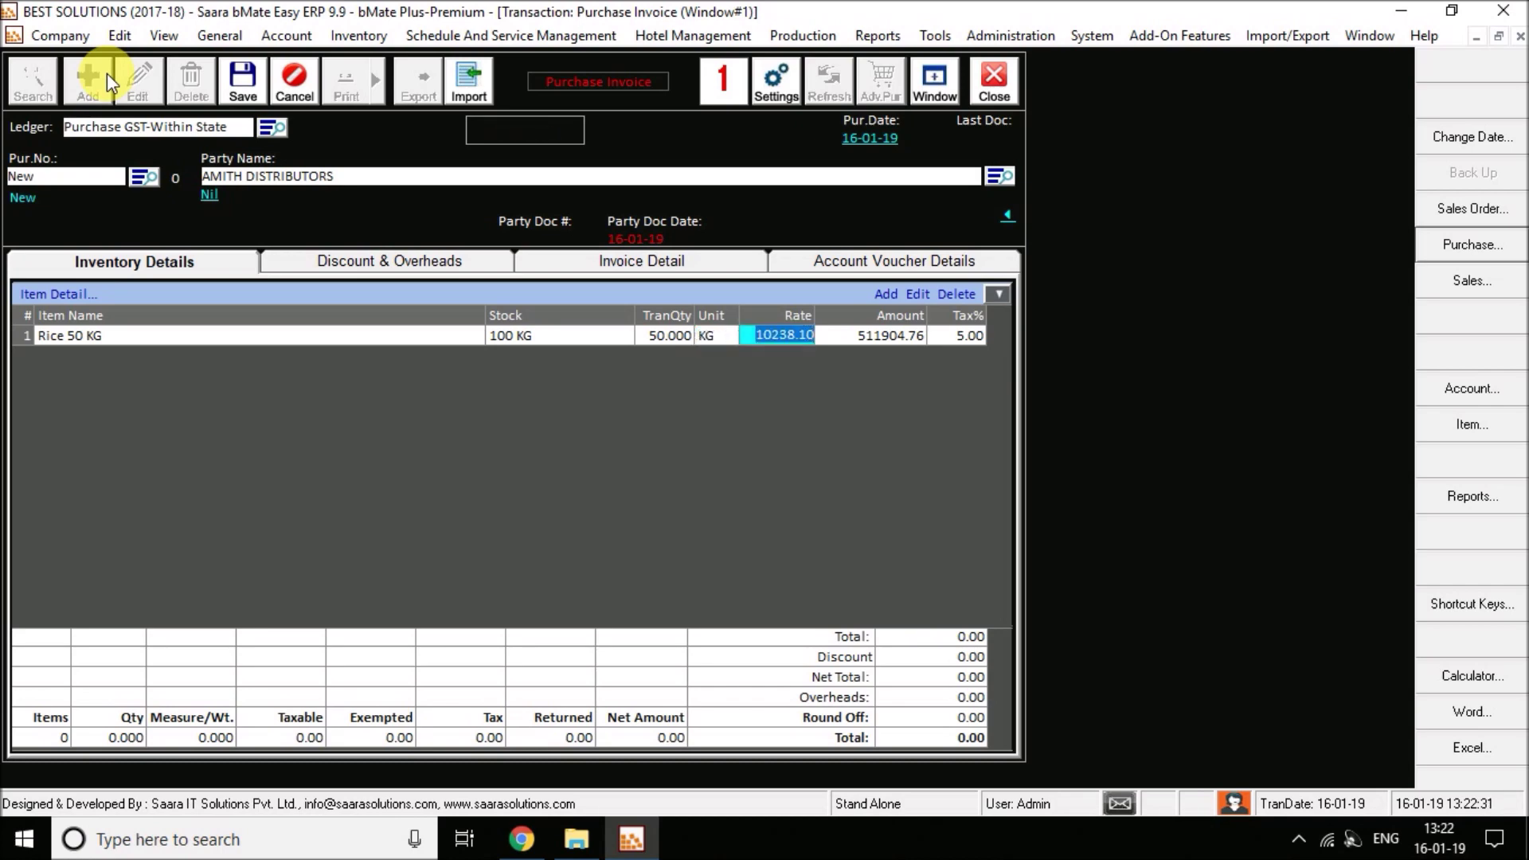
key("Return")
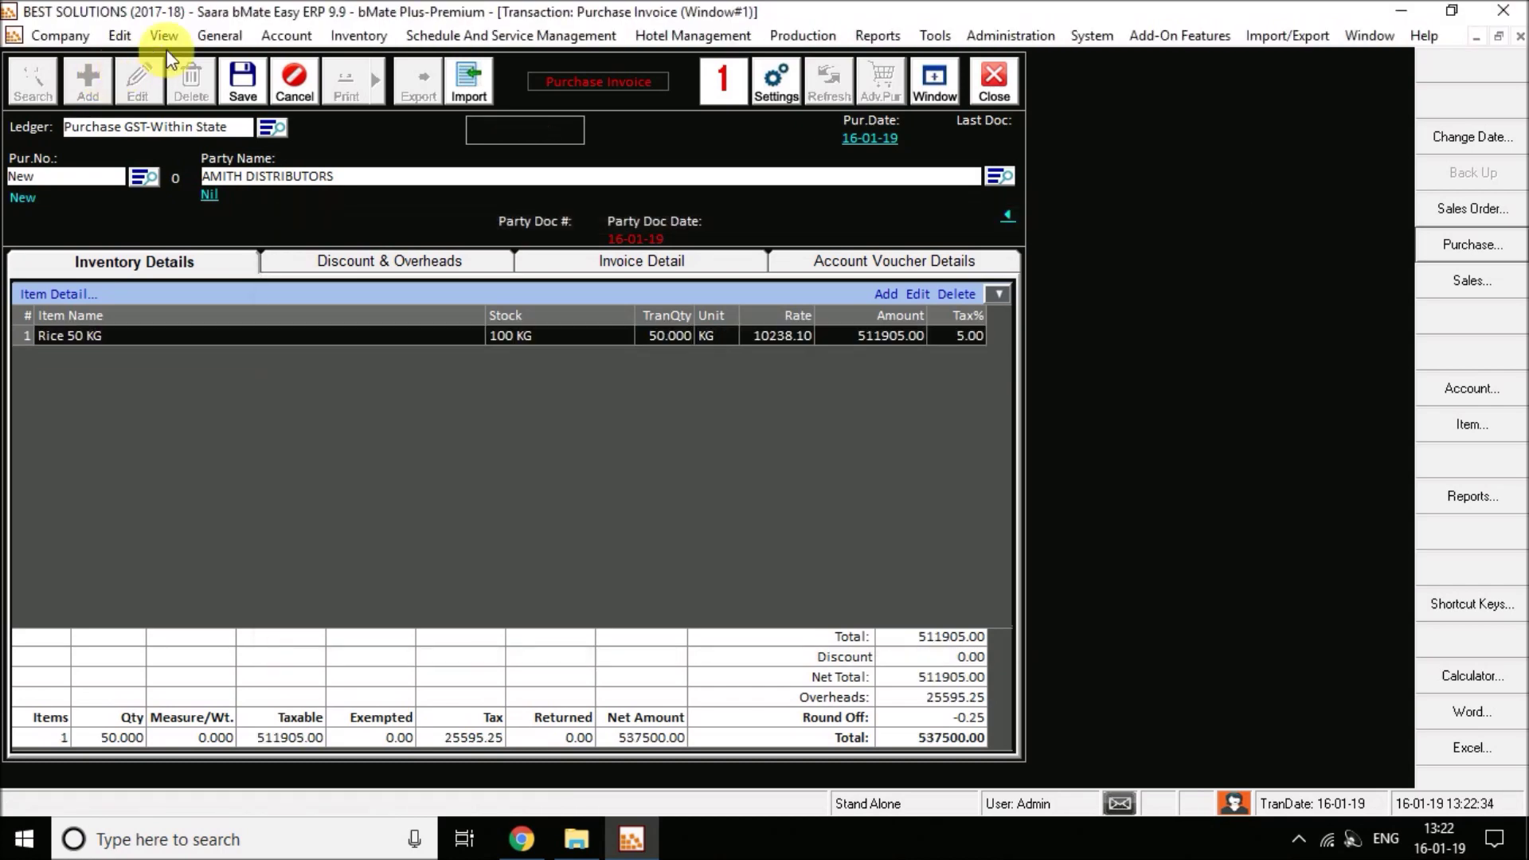
left_click(227, 87)
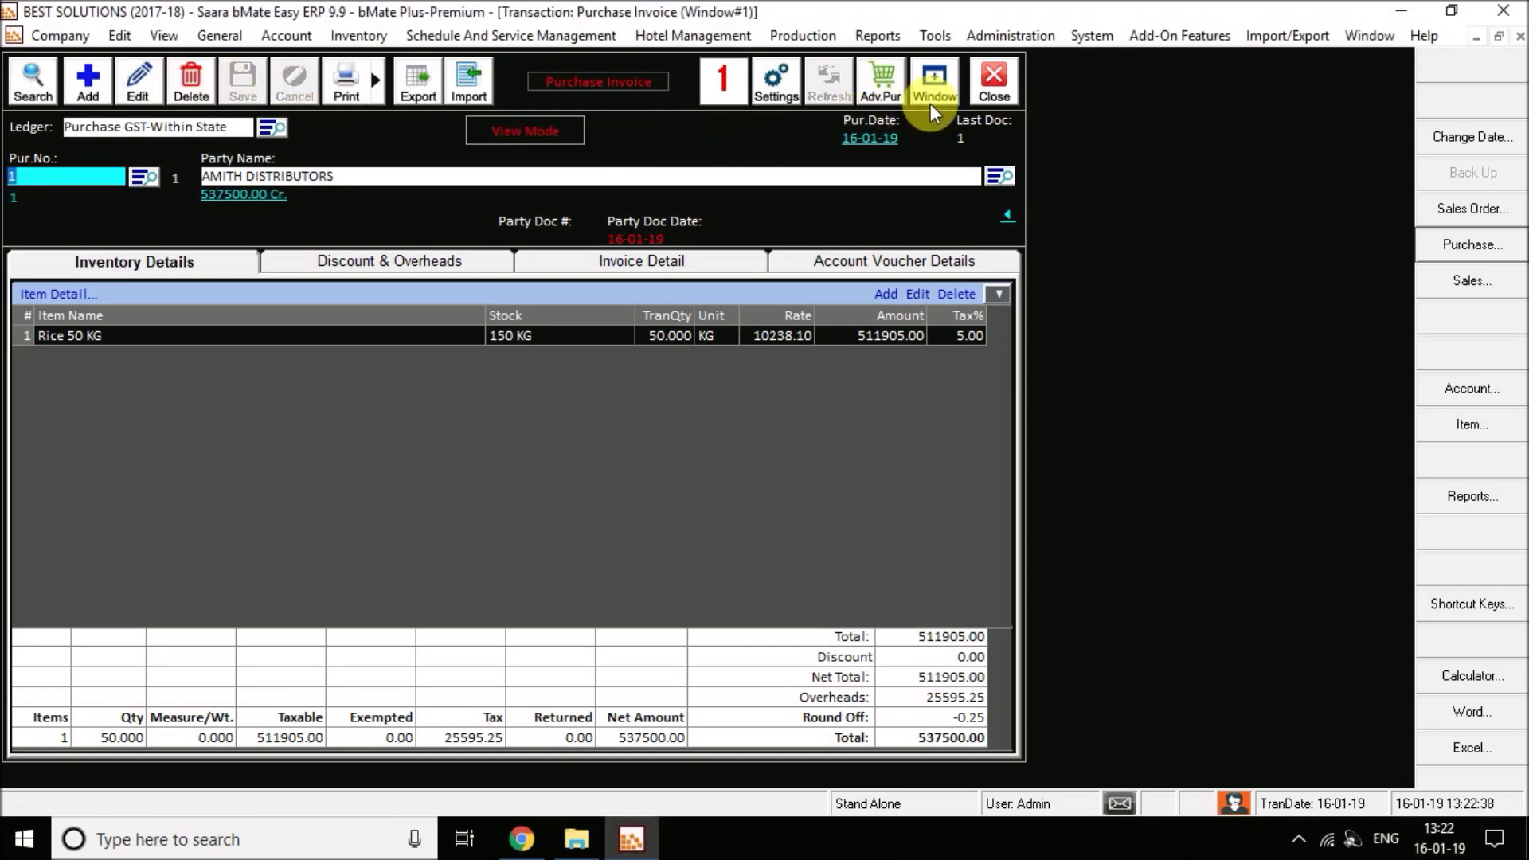
left_click(986, 97)
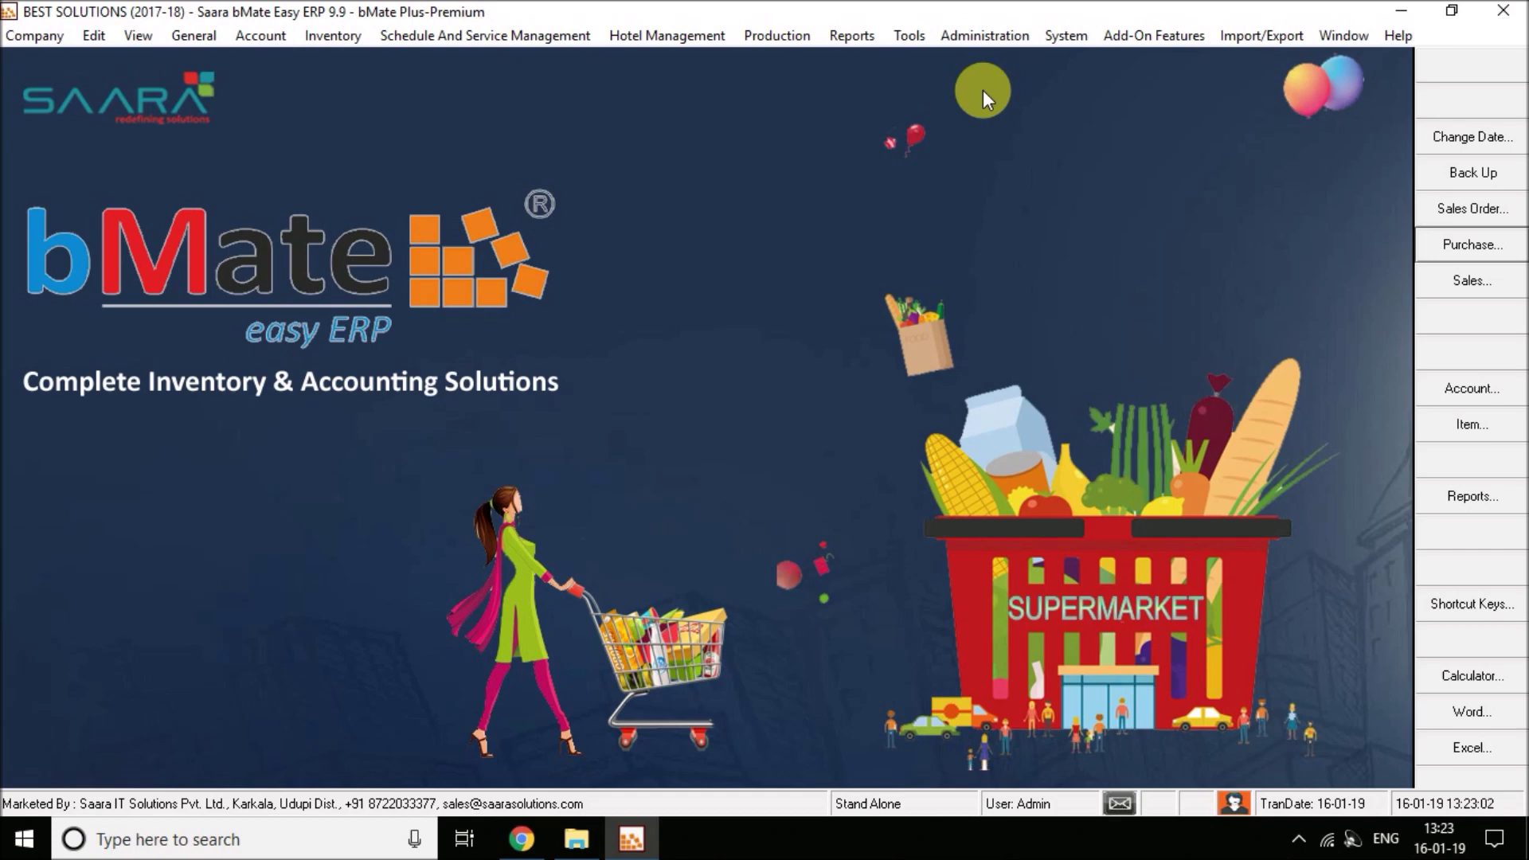
Step: Create a new Product Master entry named "Rice 1kg Production" with the department left as N/A
left_click(765, 35)
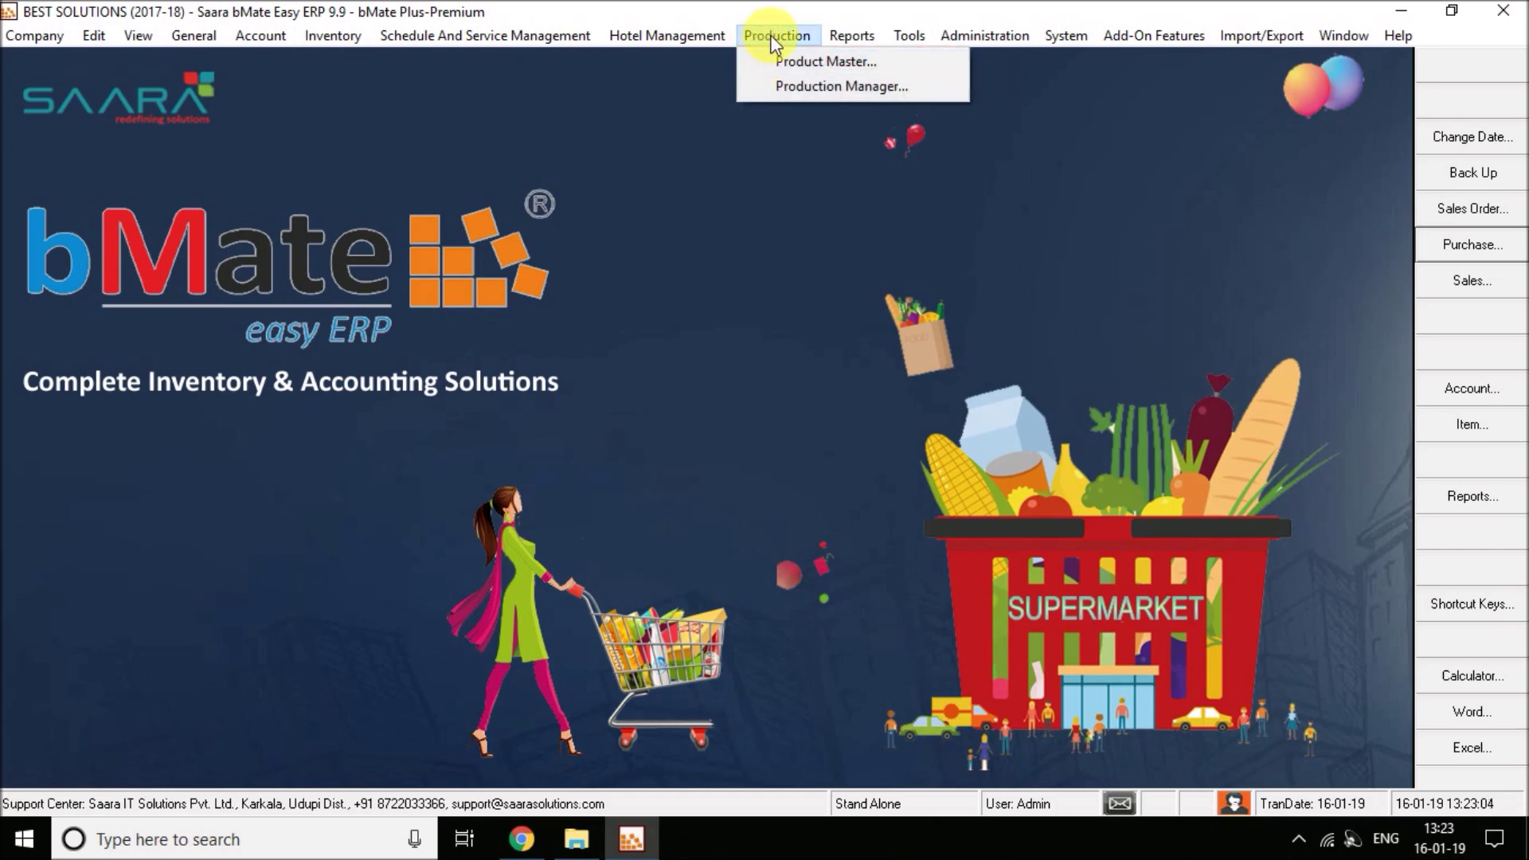
left_click(808, 62)
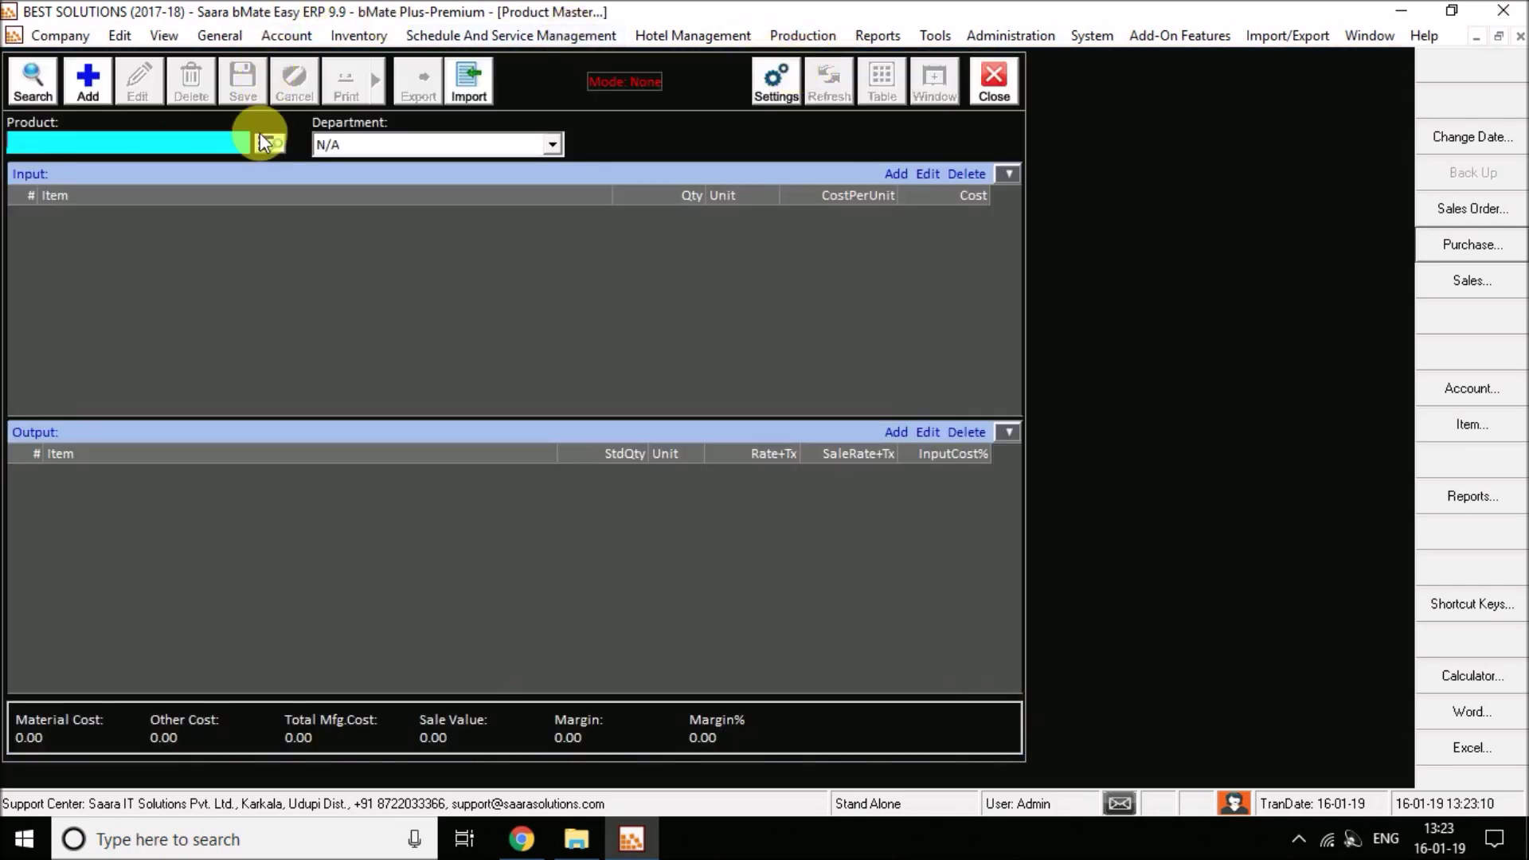
left_click(100, 97)
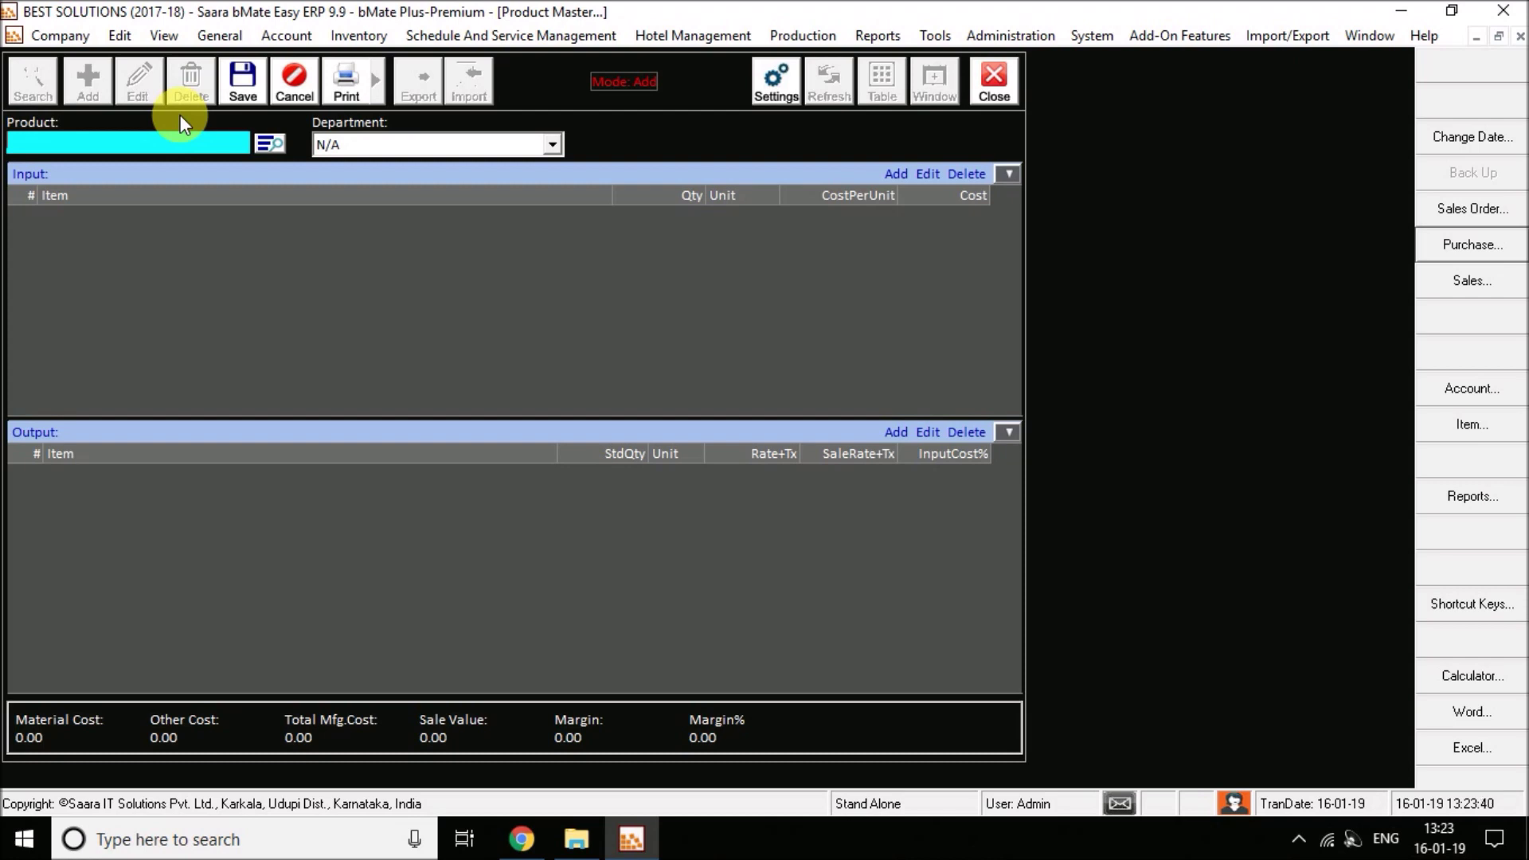
type("Rice 1kg Production")
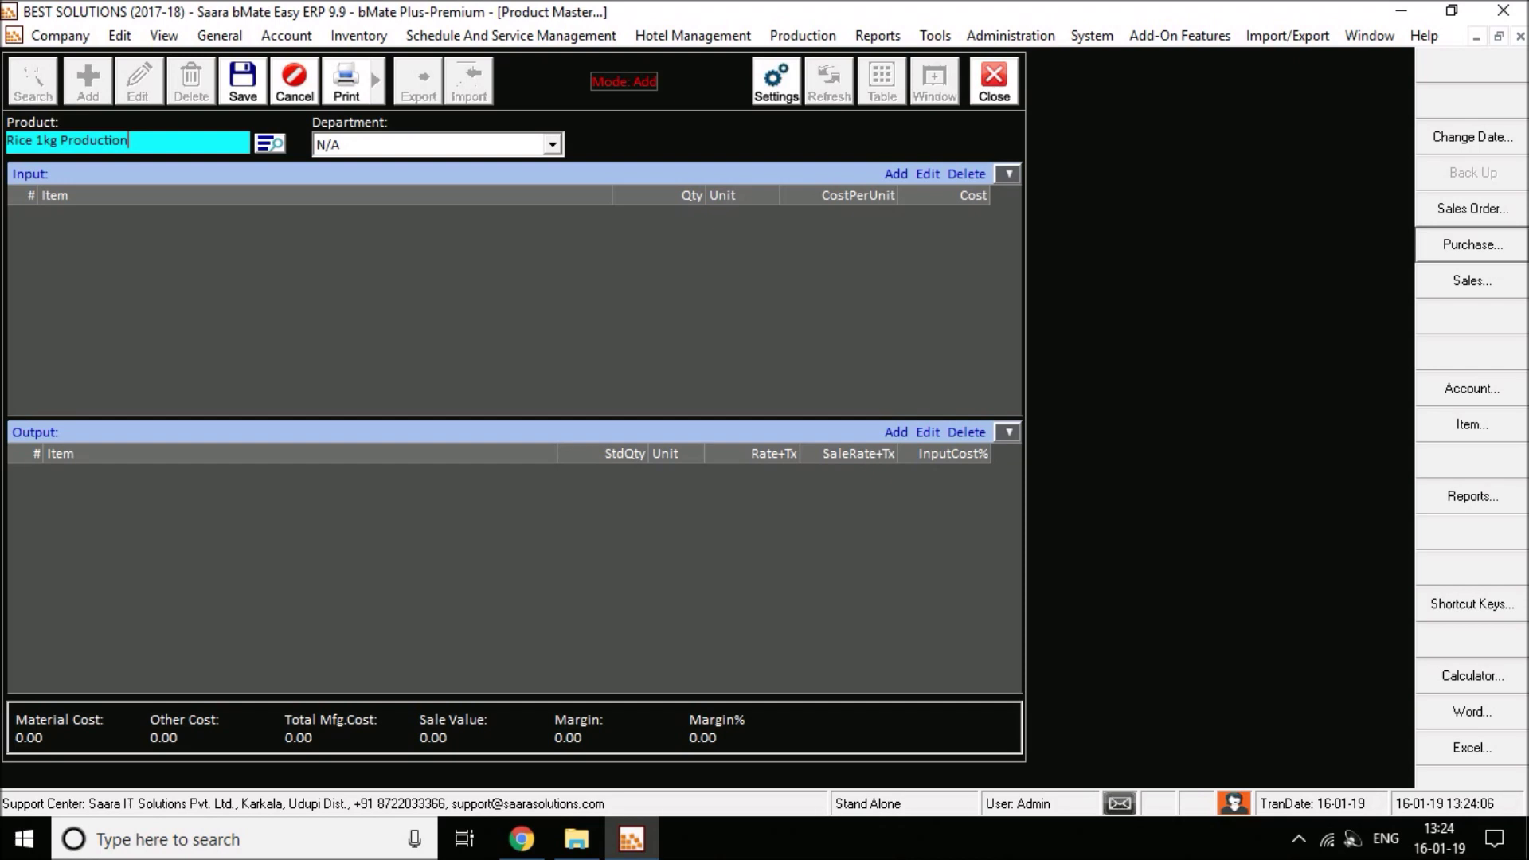
left_click(430, 145)
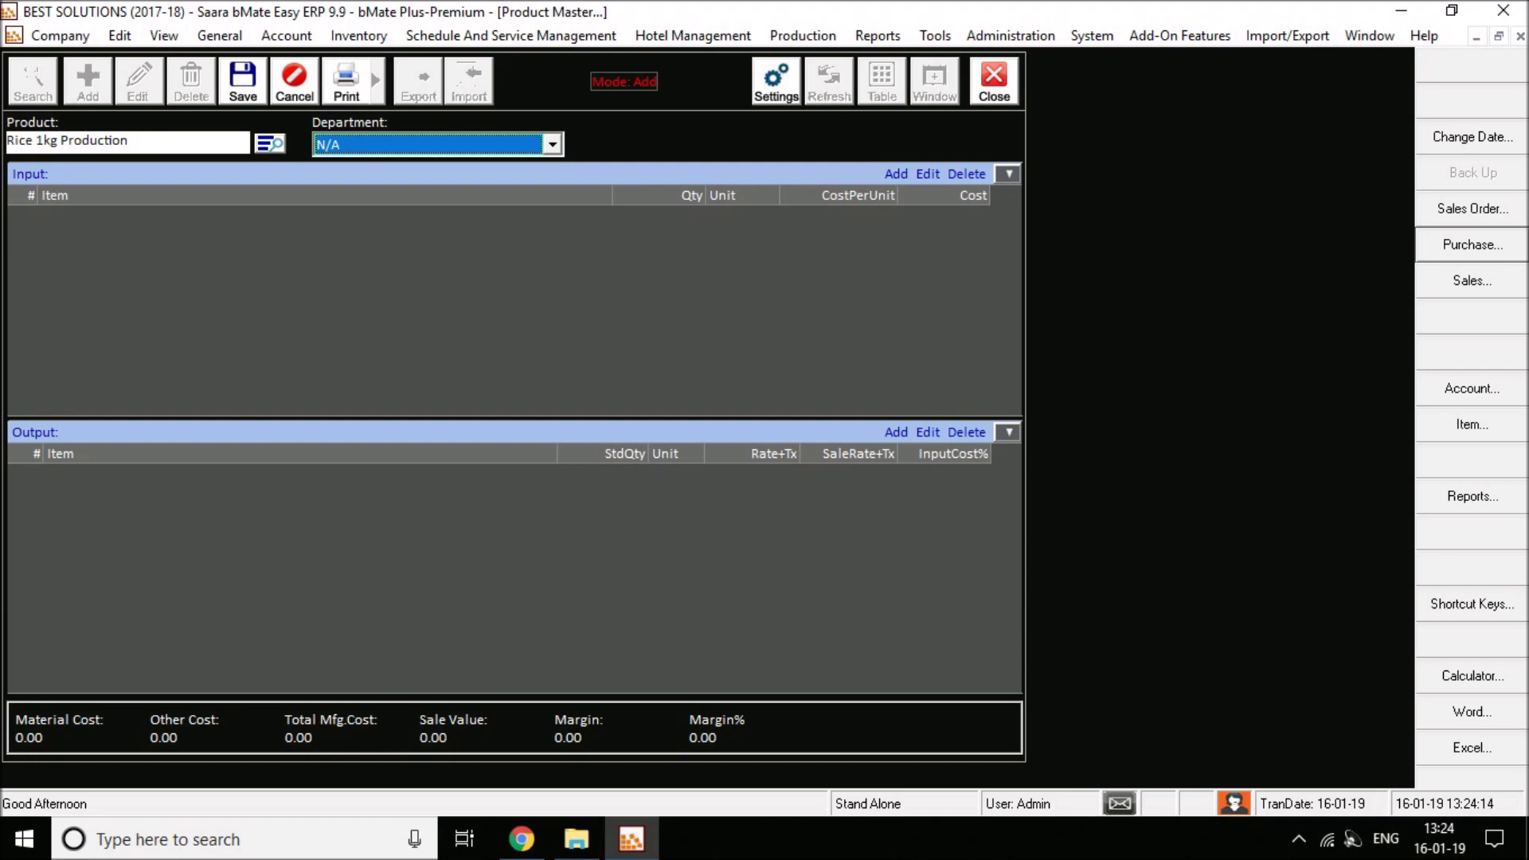
key("Return")
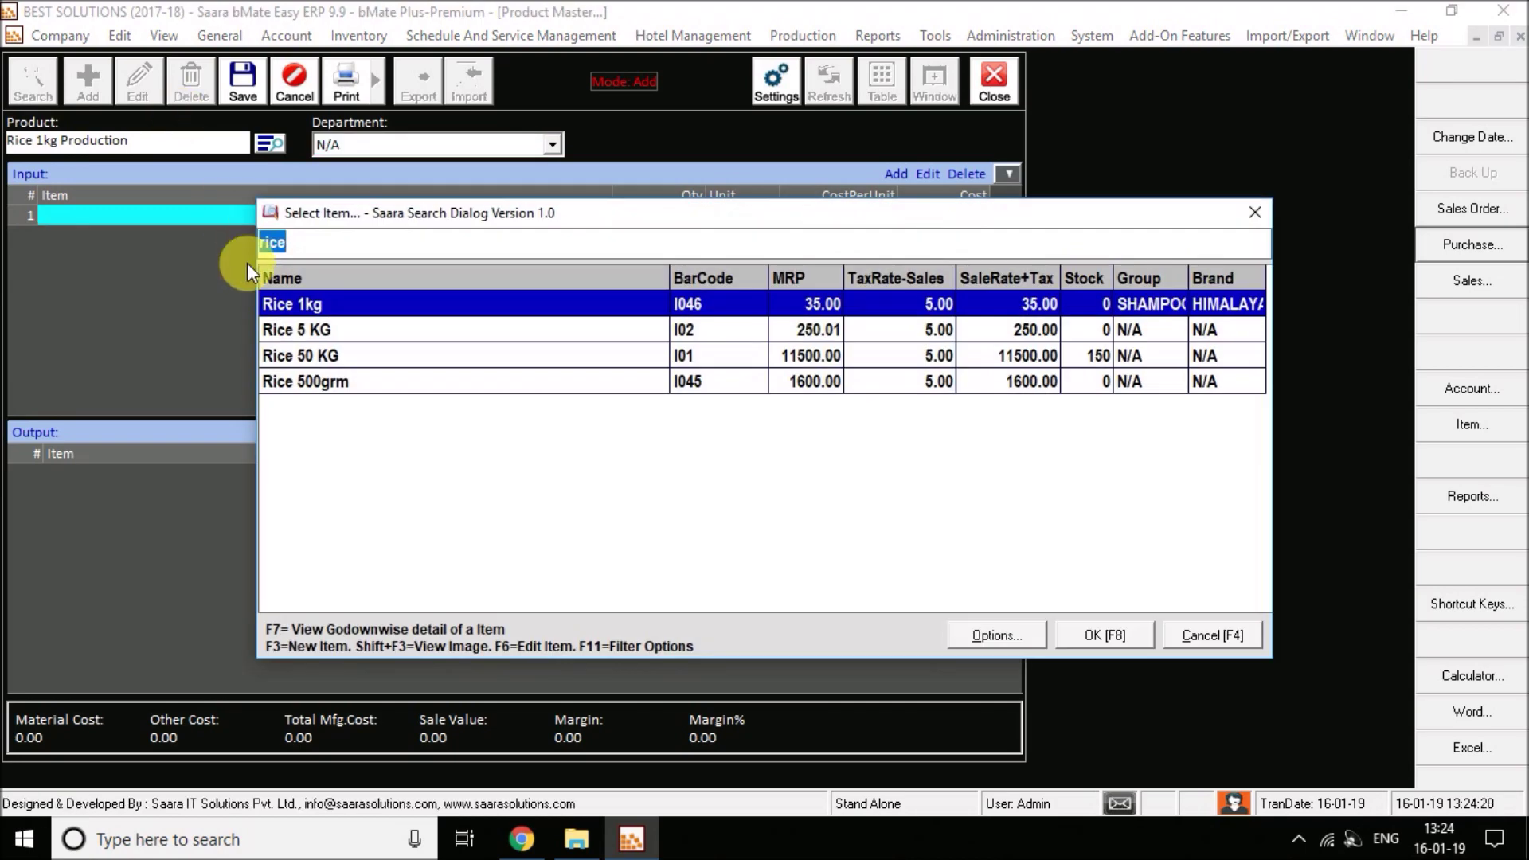
key("Escape")
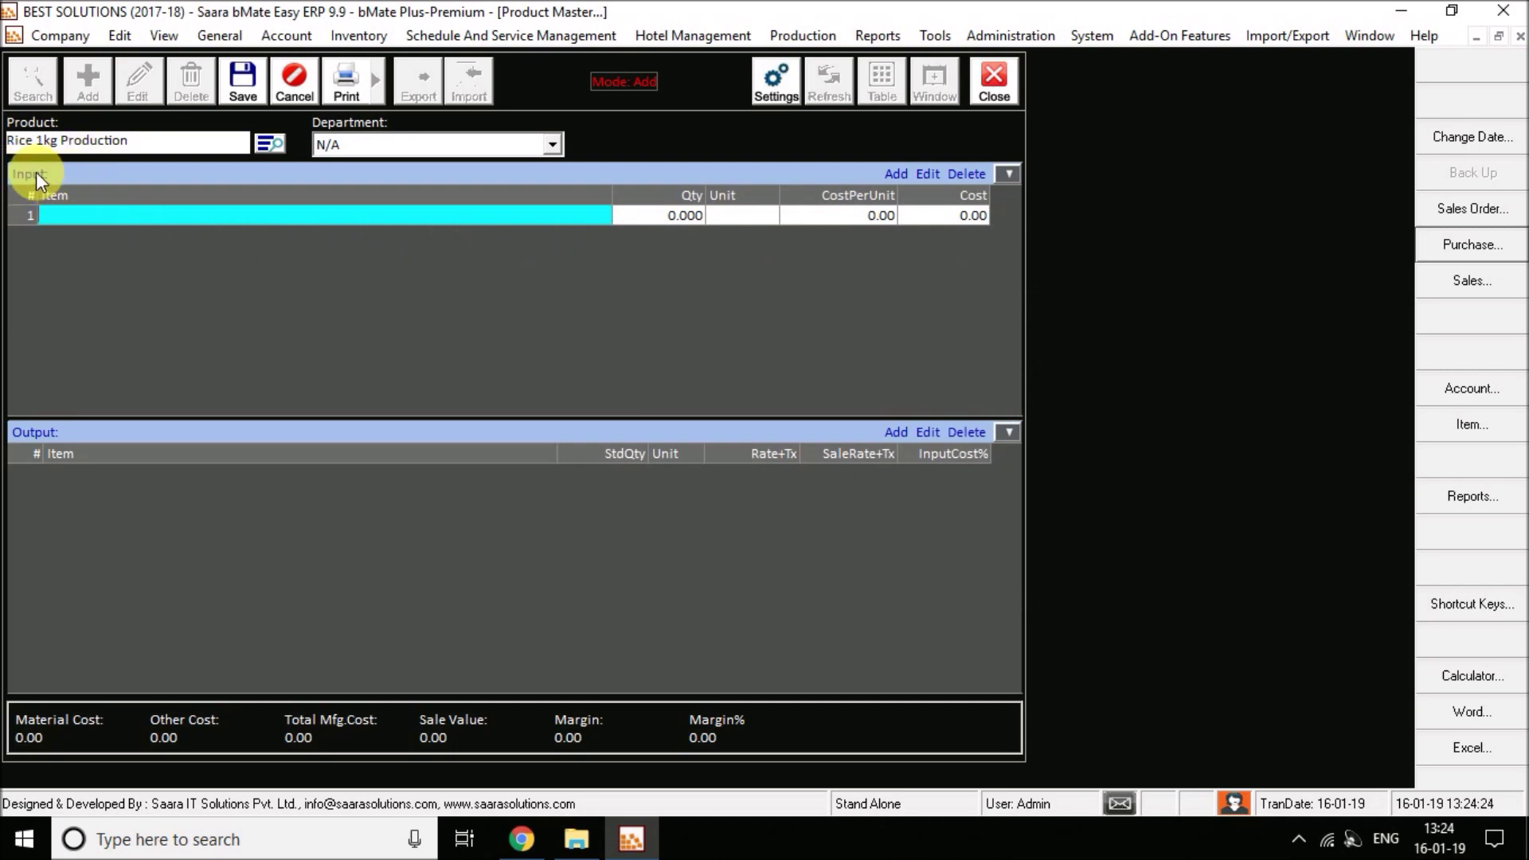
key("Escape")
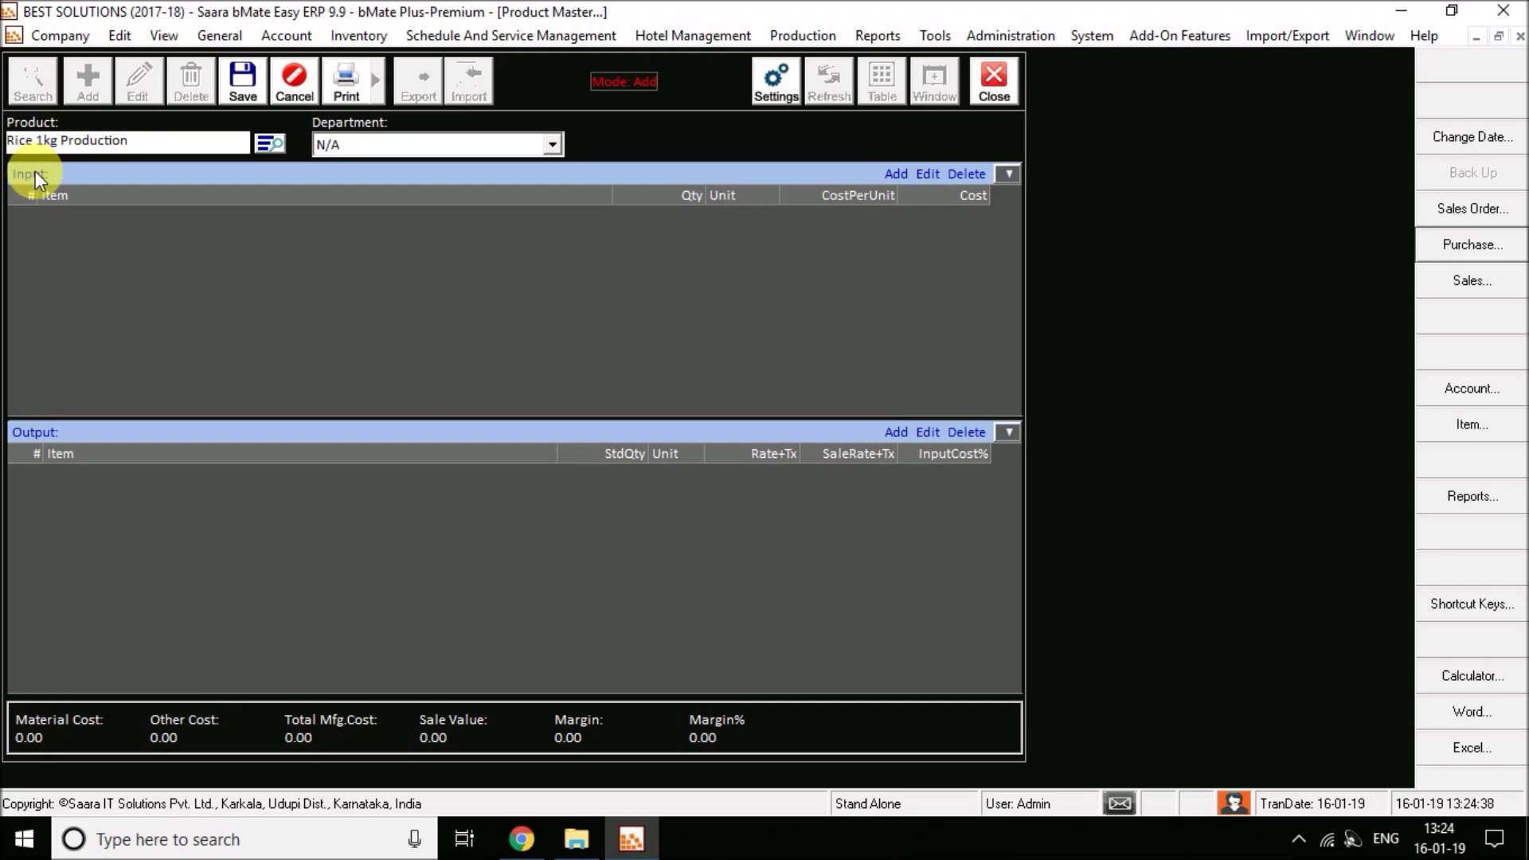
Step: Add Rice 50 KG as the product's input item with quantity 1 and unit KG
left_click(126, 246)
key("Down")
key("Down")
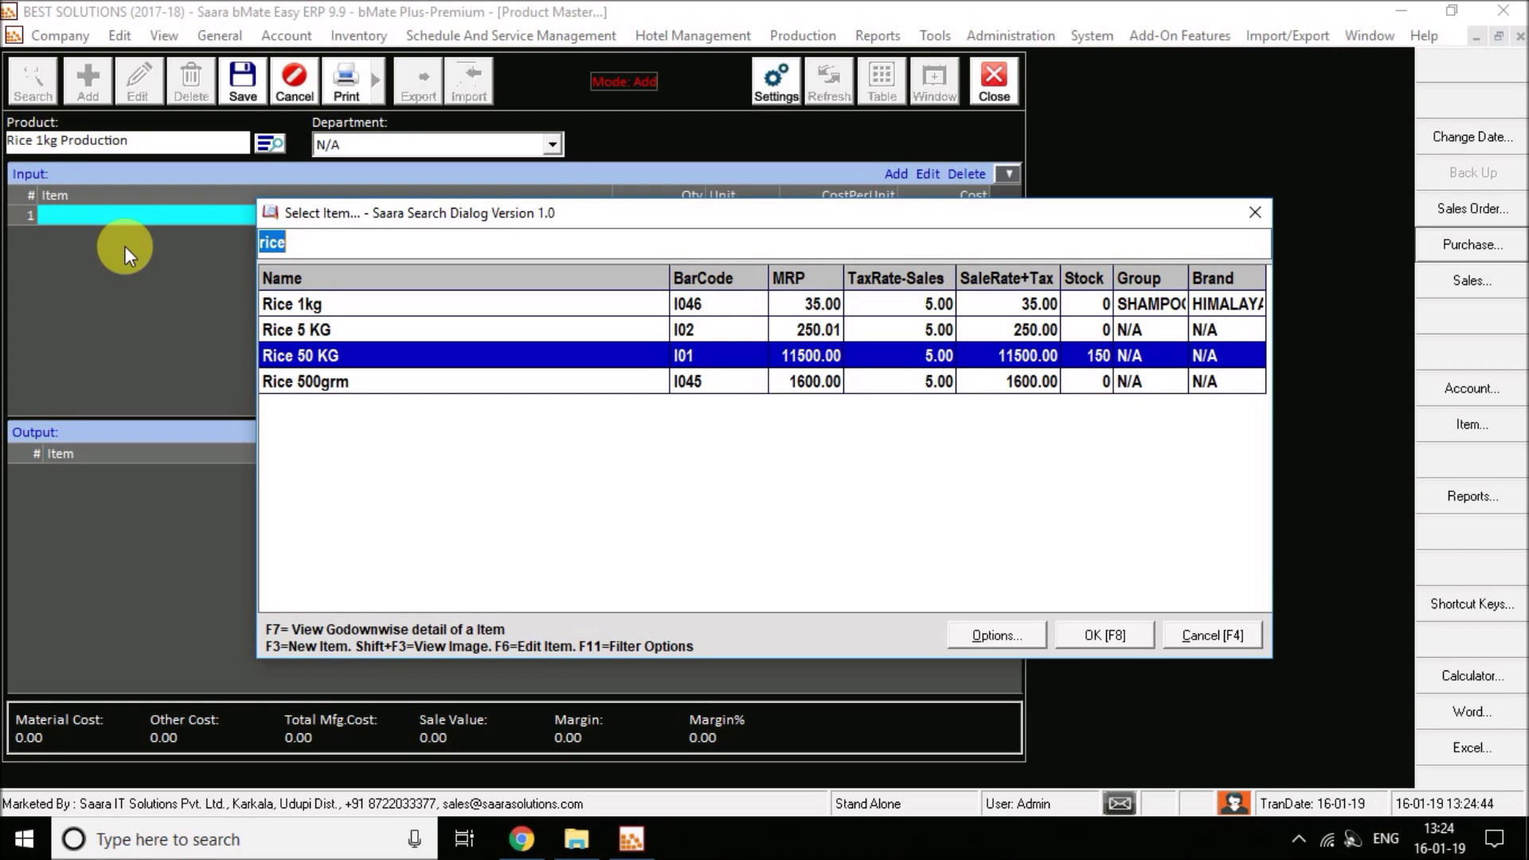
key("Return")
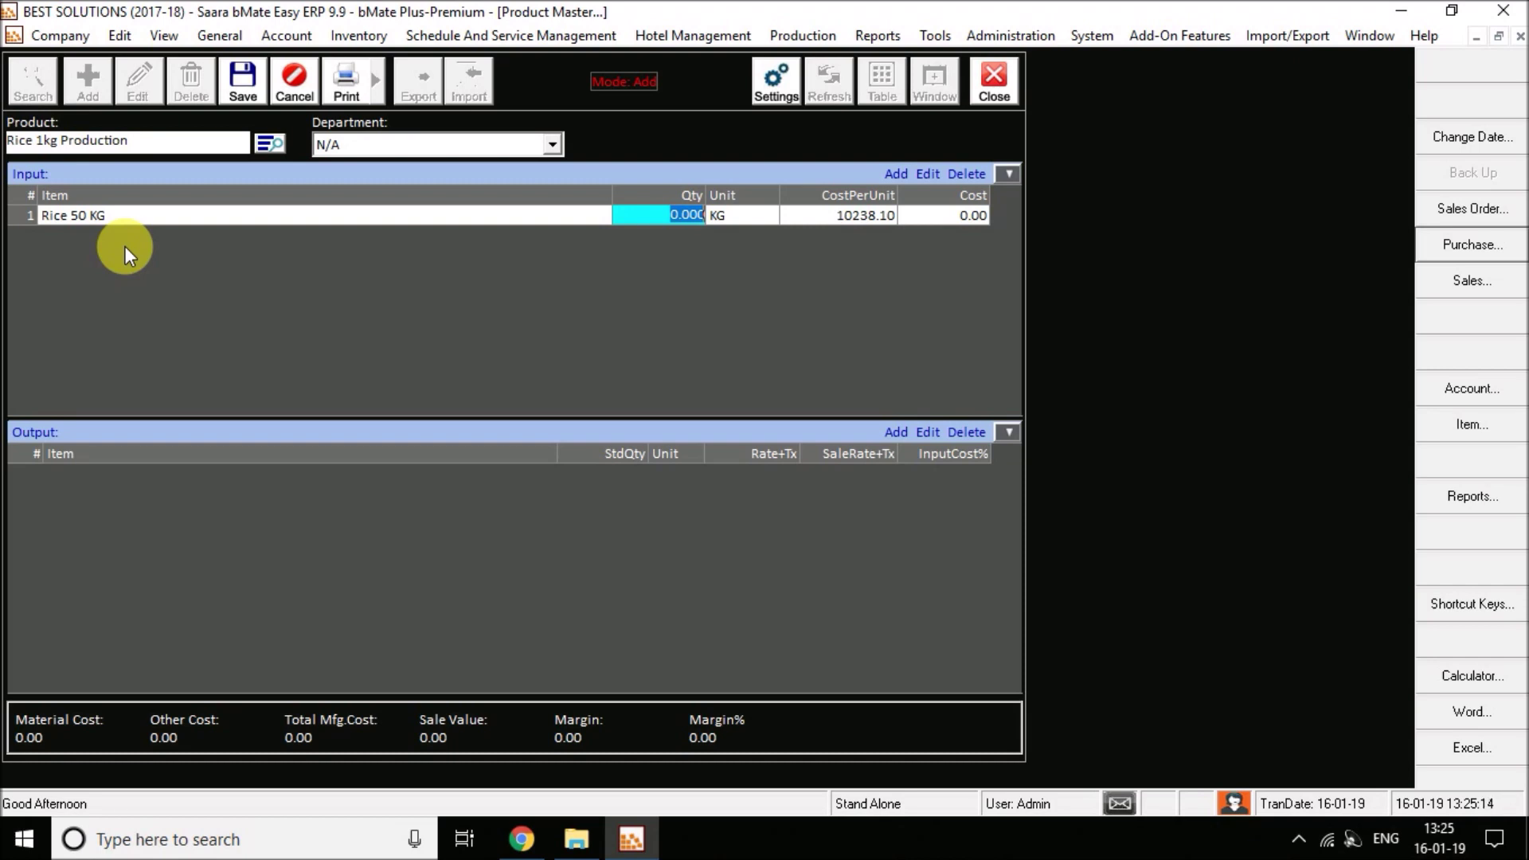
type("1")
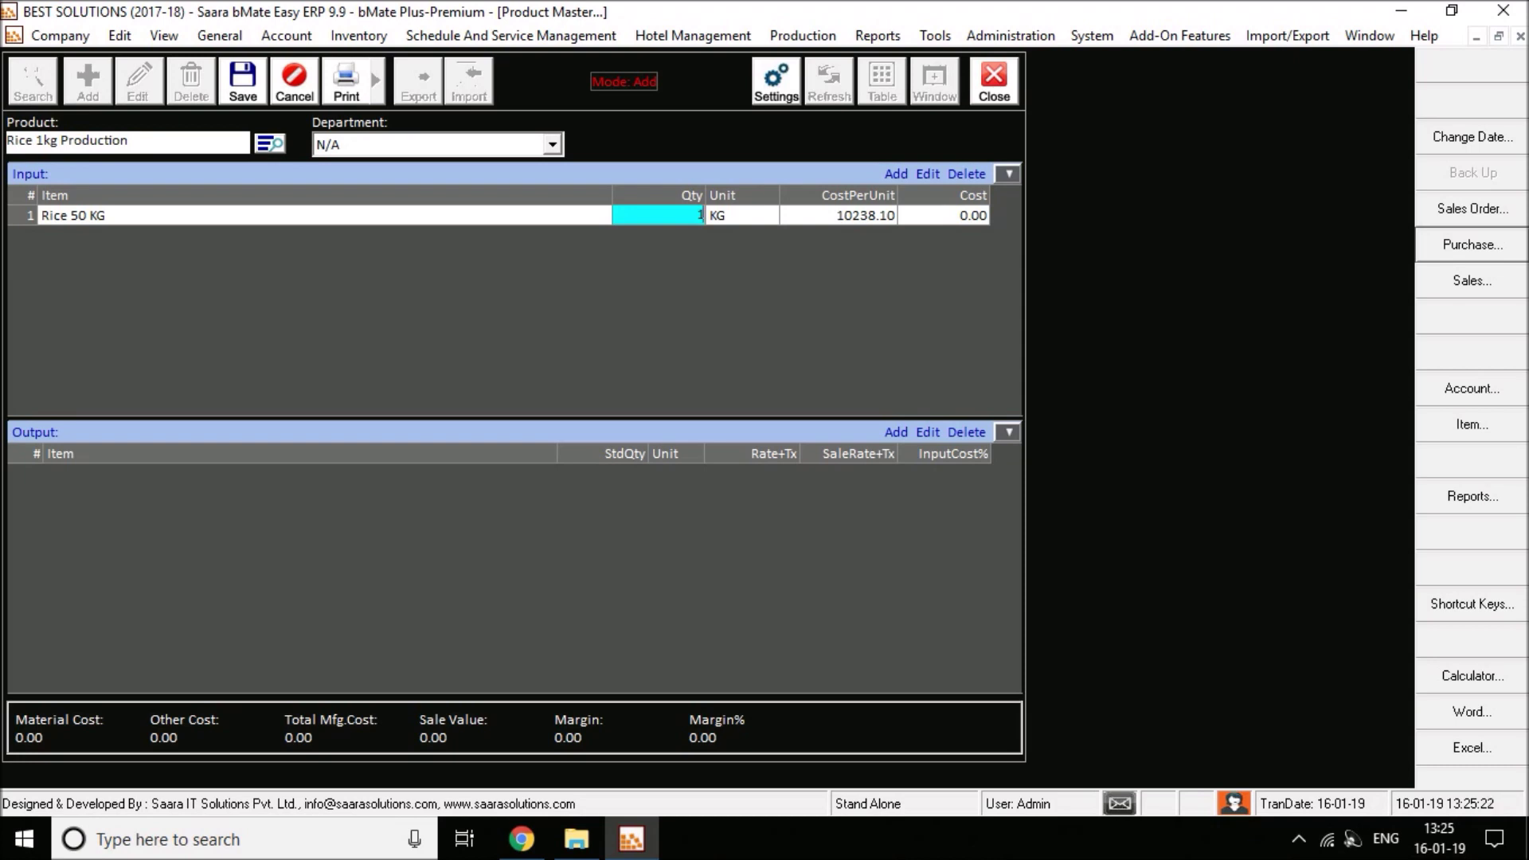
key("Return")
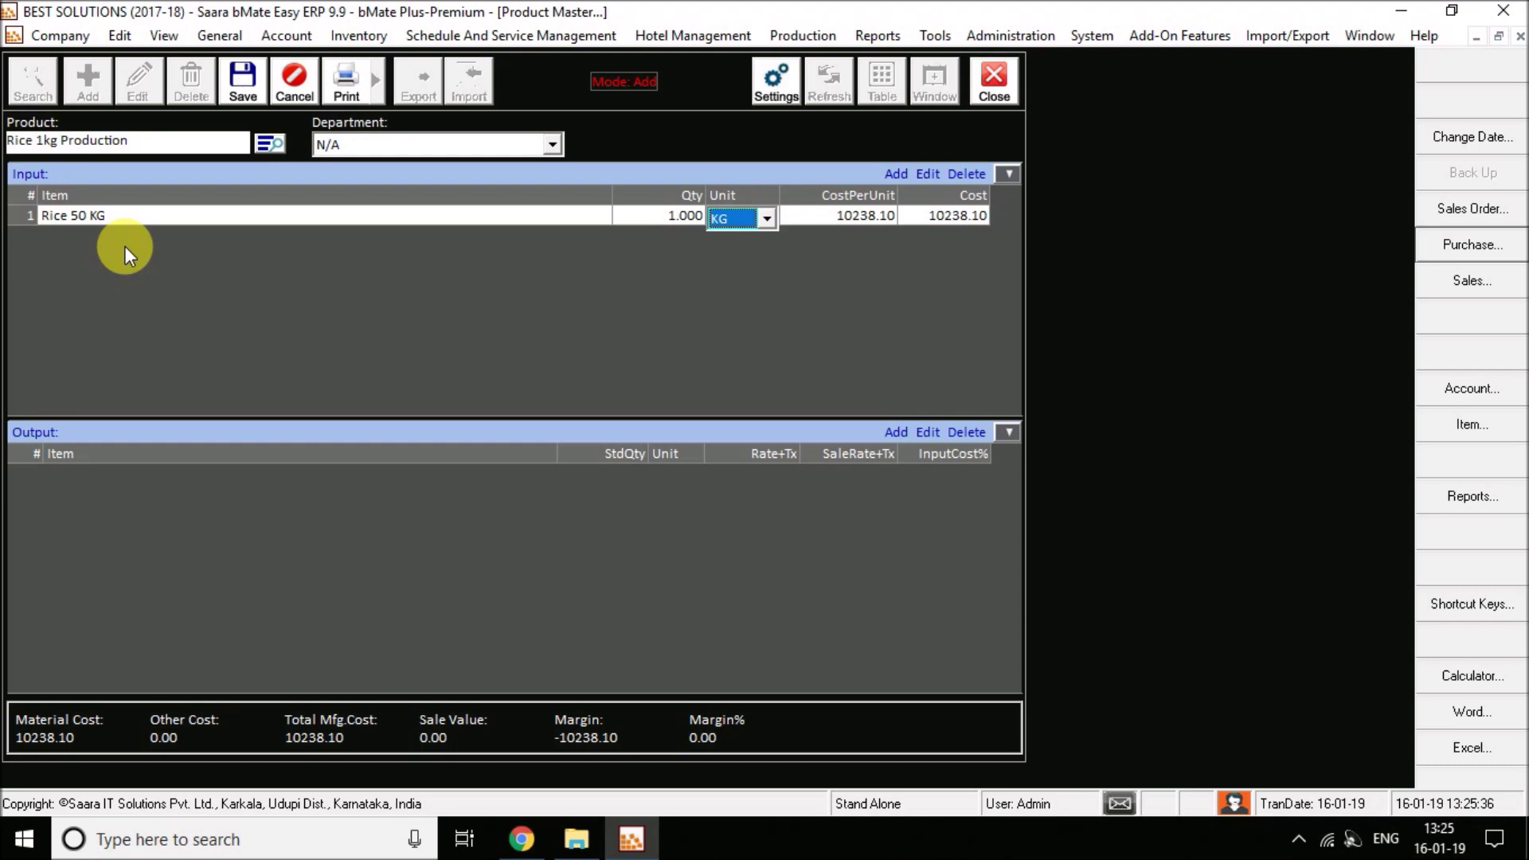
key("Return")
key("Escape")
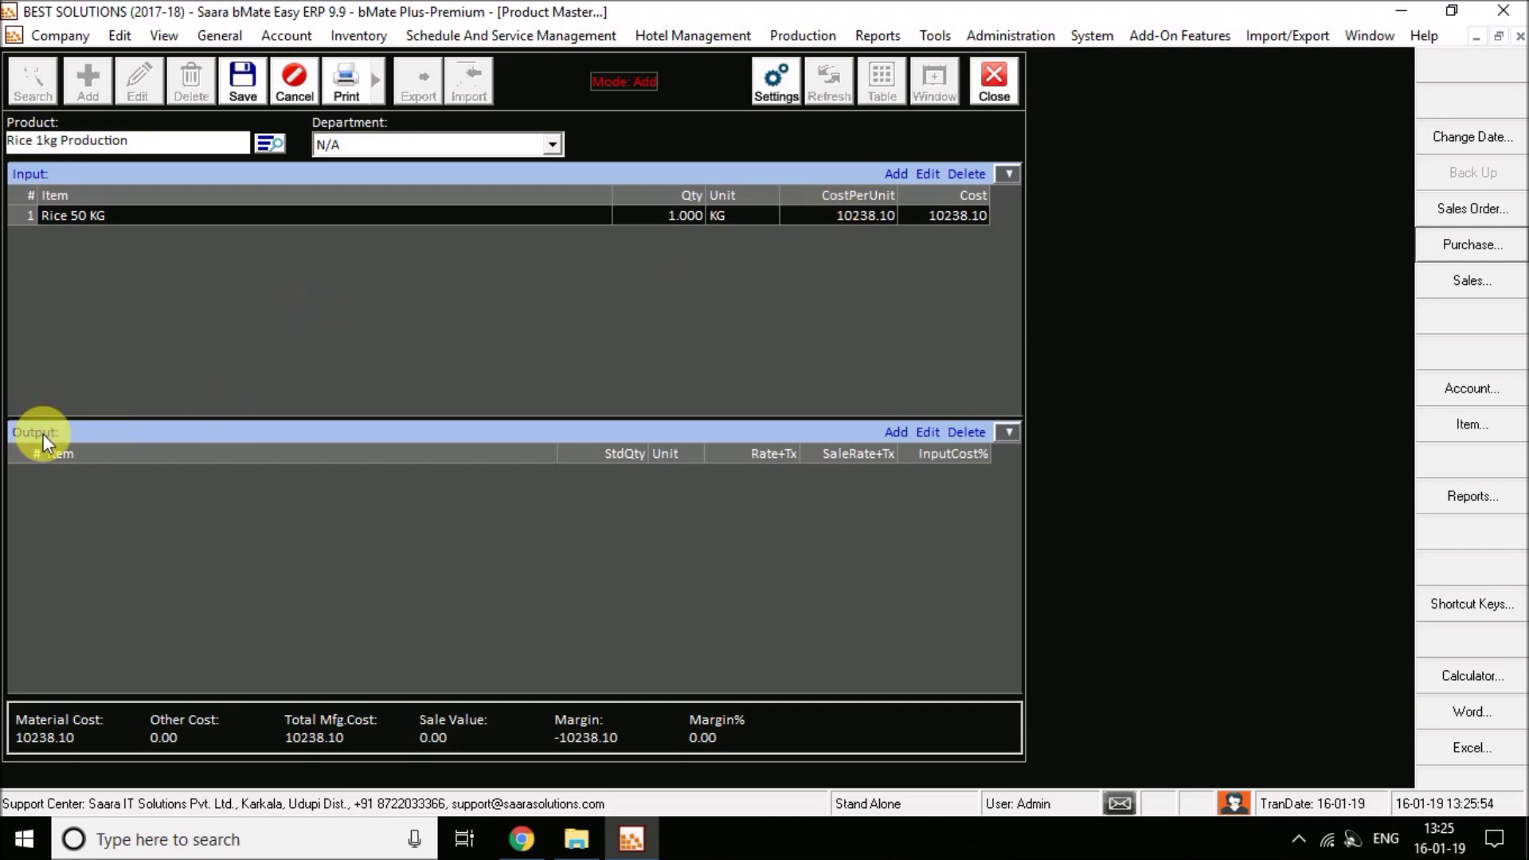
Step: Add Rice 1kg as the product's output item with a standard quantity of 1 kg, accepting the default rate including tax
double_click(162, 489)
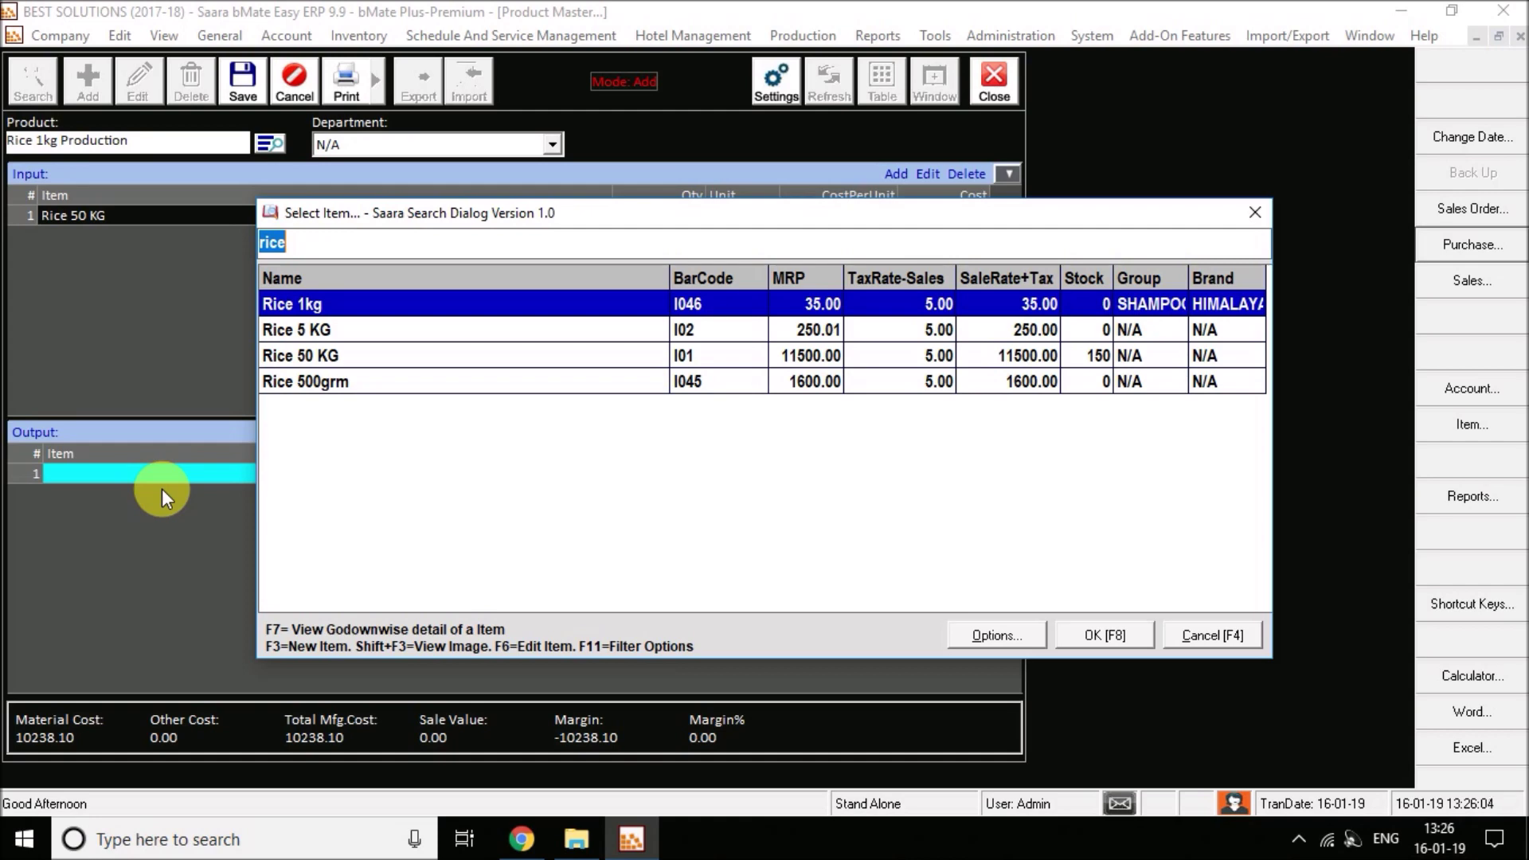
key("Return")
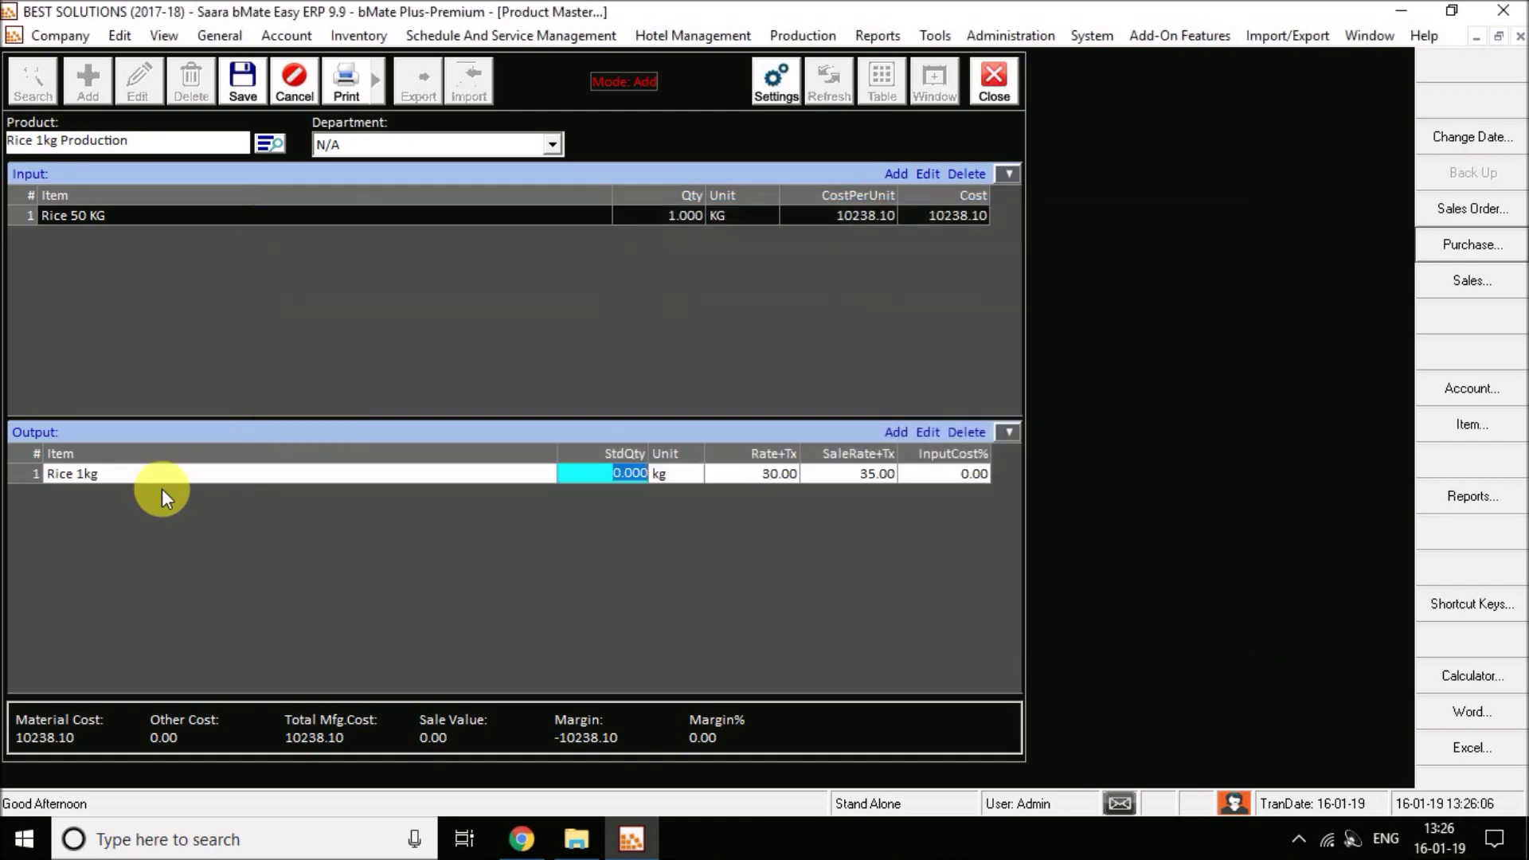
type("1")
key("Return")
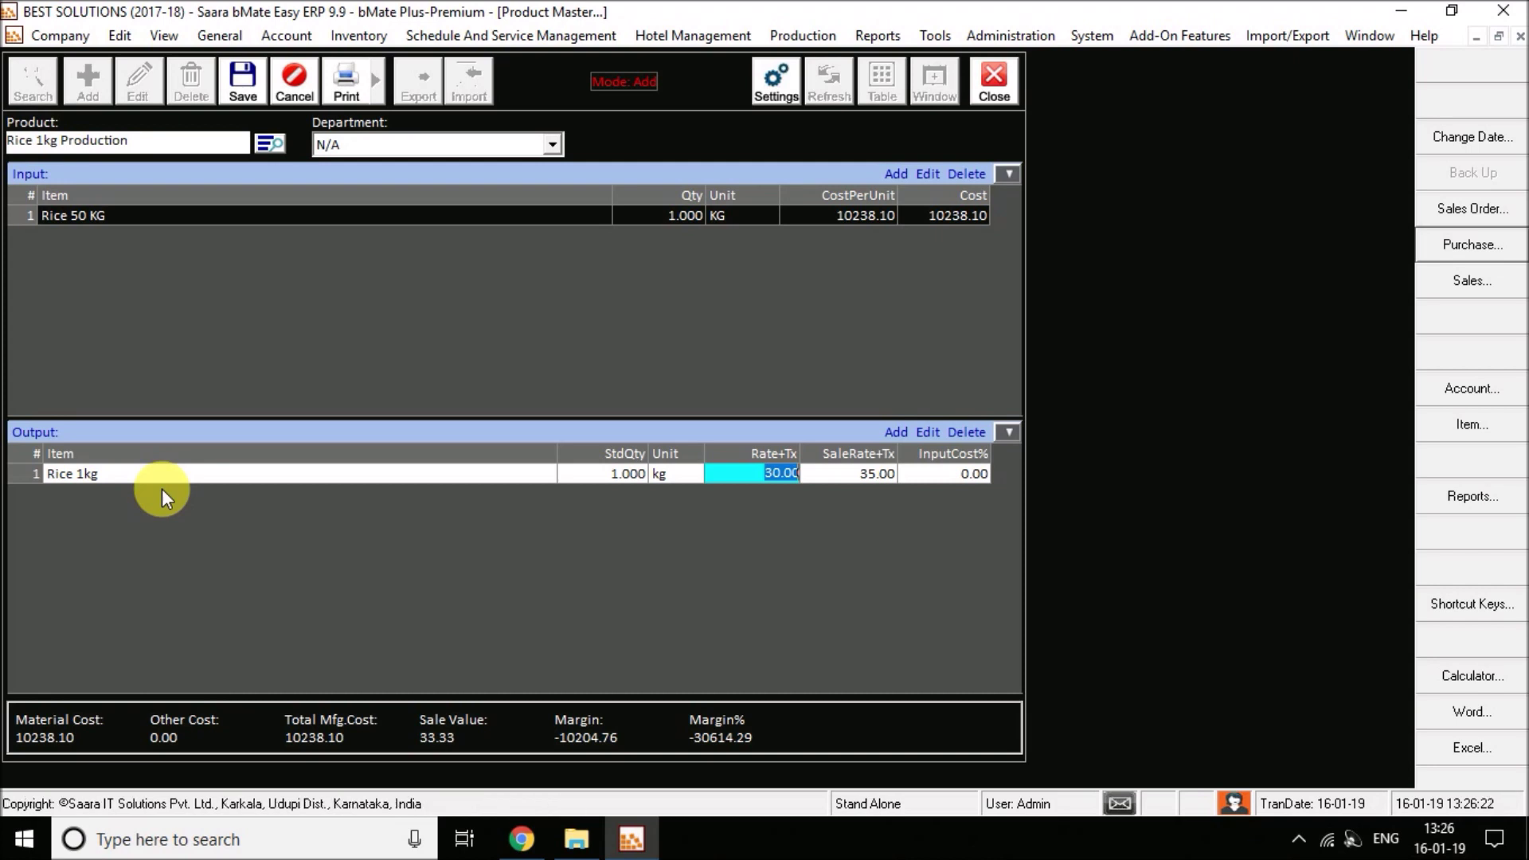
key("Return")
key("shift+Tab")
key("Return")
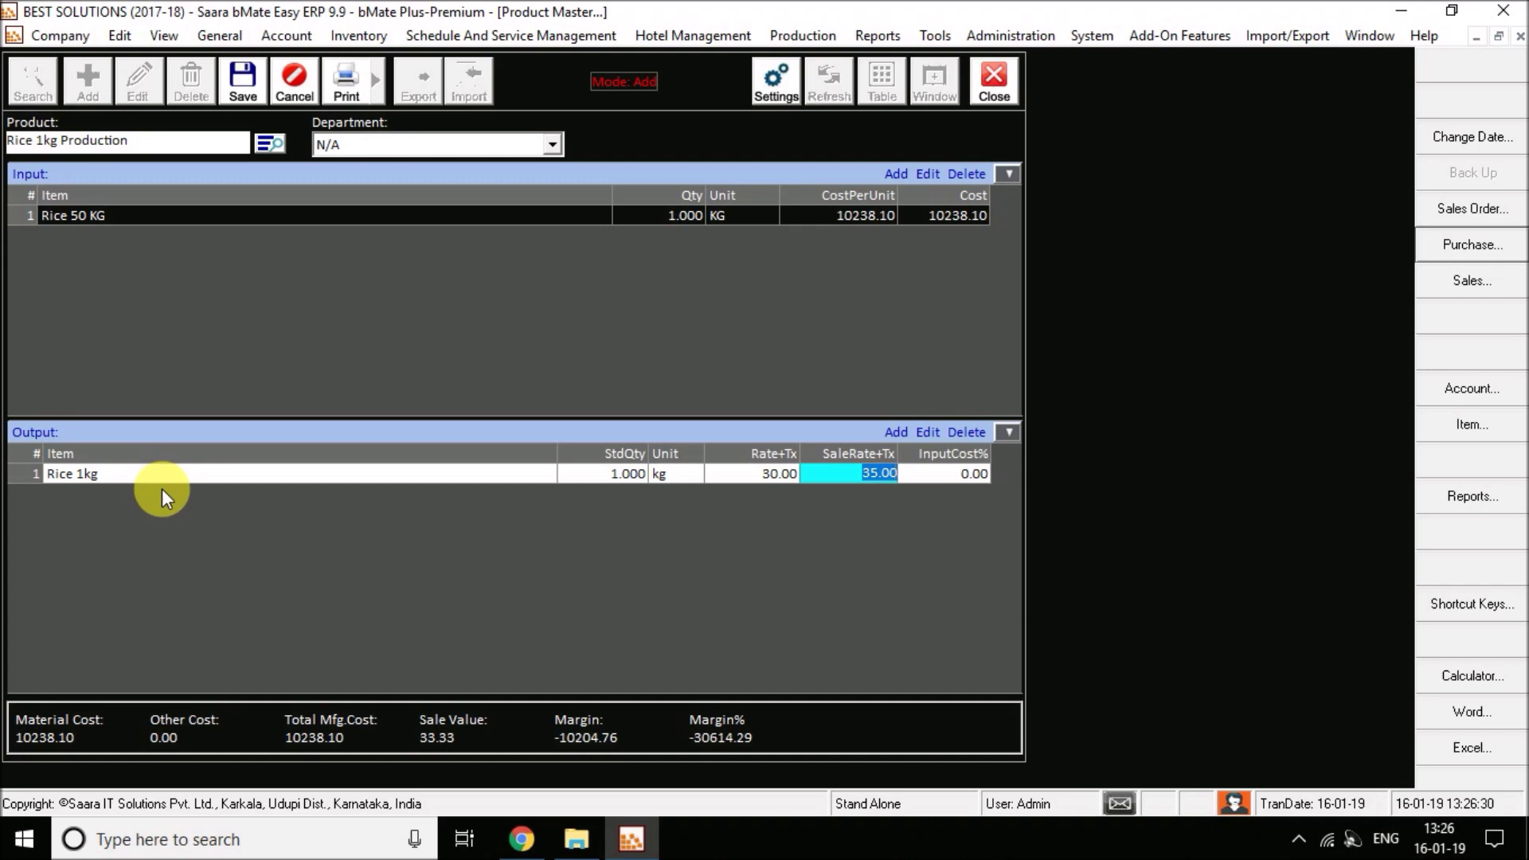
Step: Set the input cost of the Rice 1kg output to 100% and save the product
key("Return")
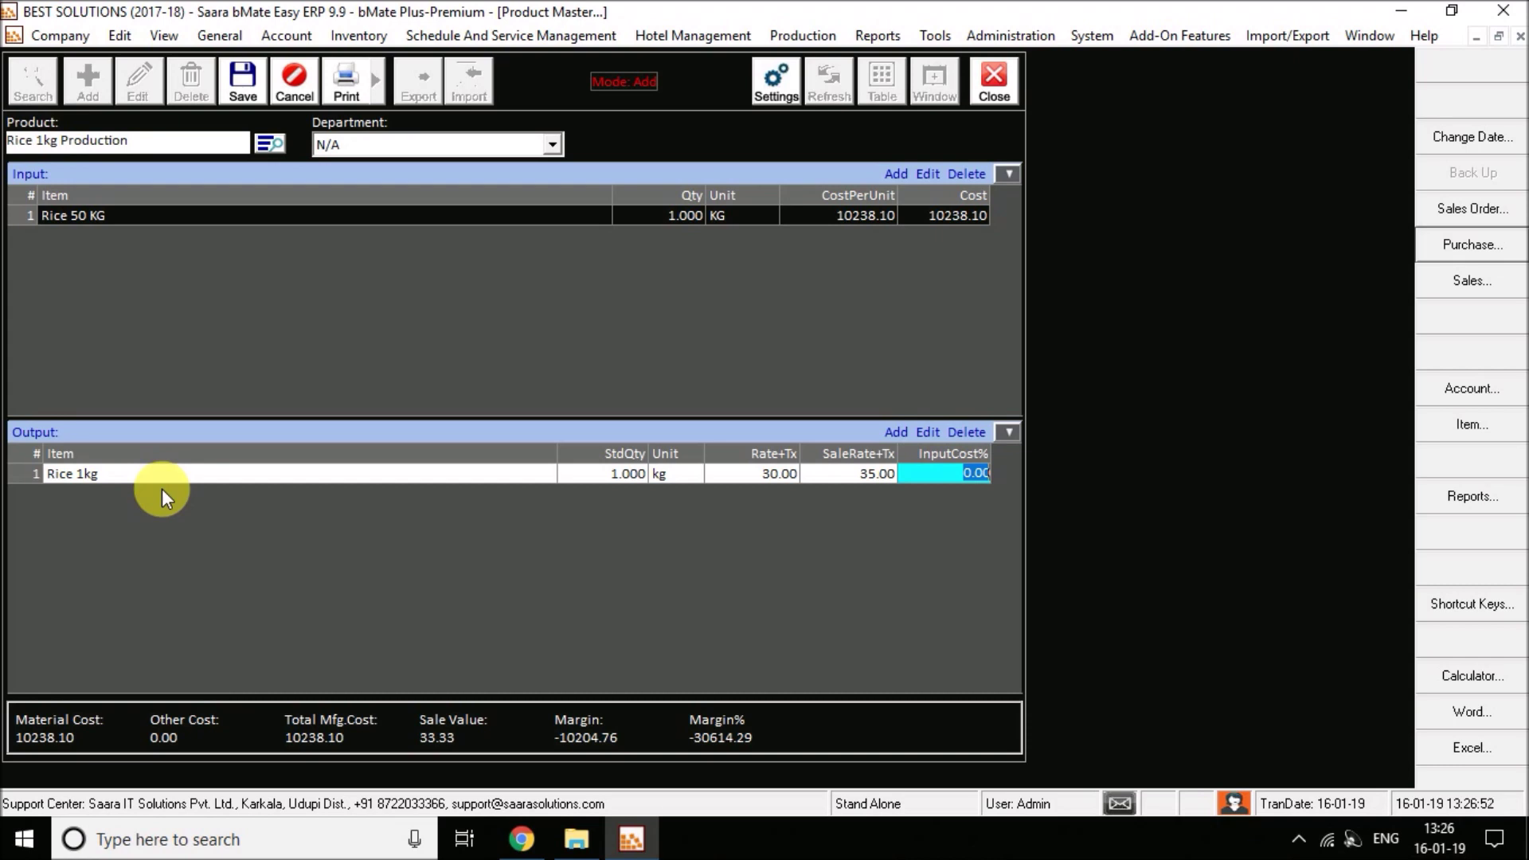
type("100")
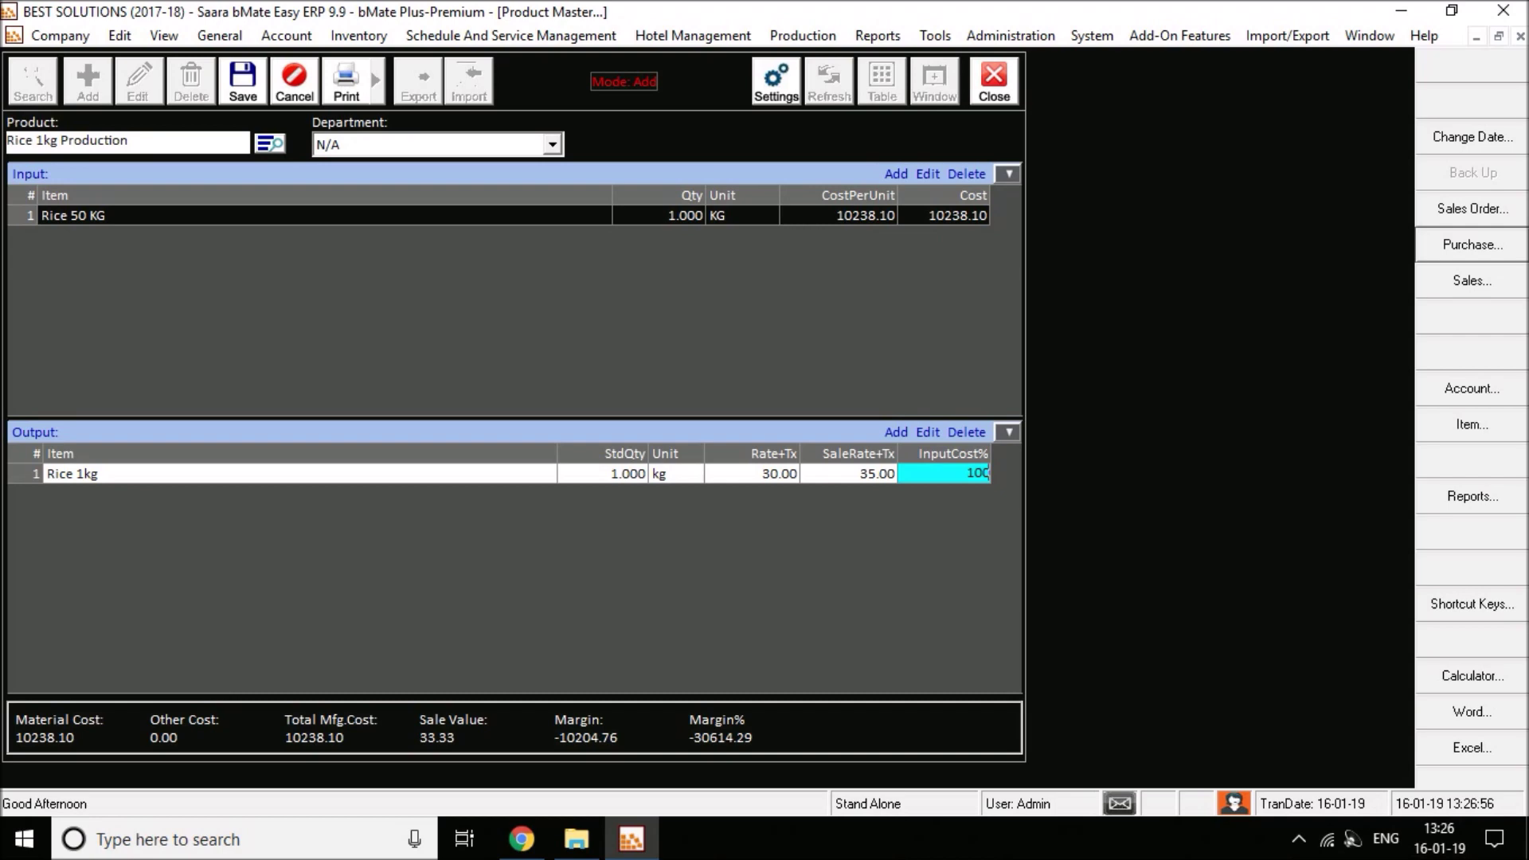
key("Return")
left_click(173, 498)
key("Escape")
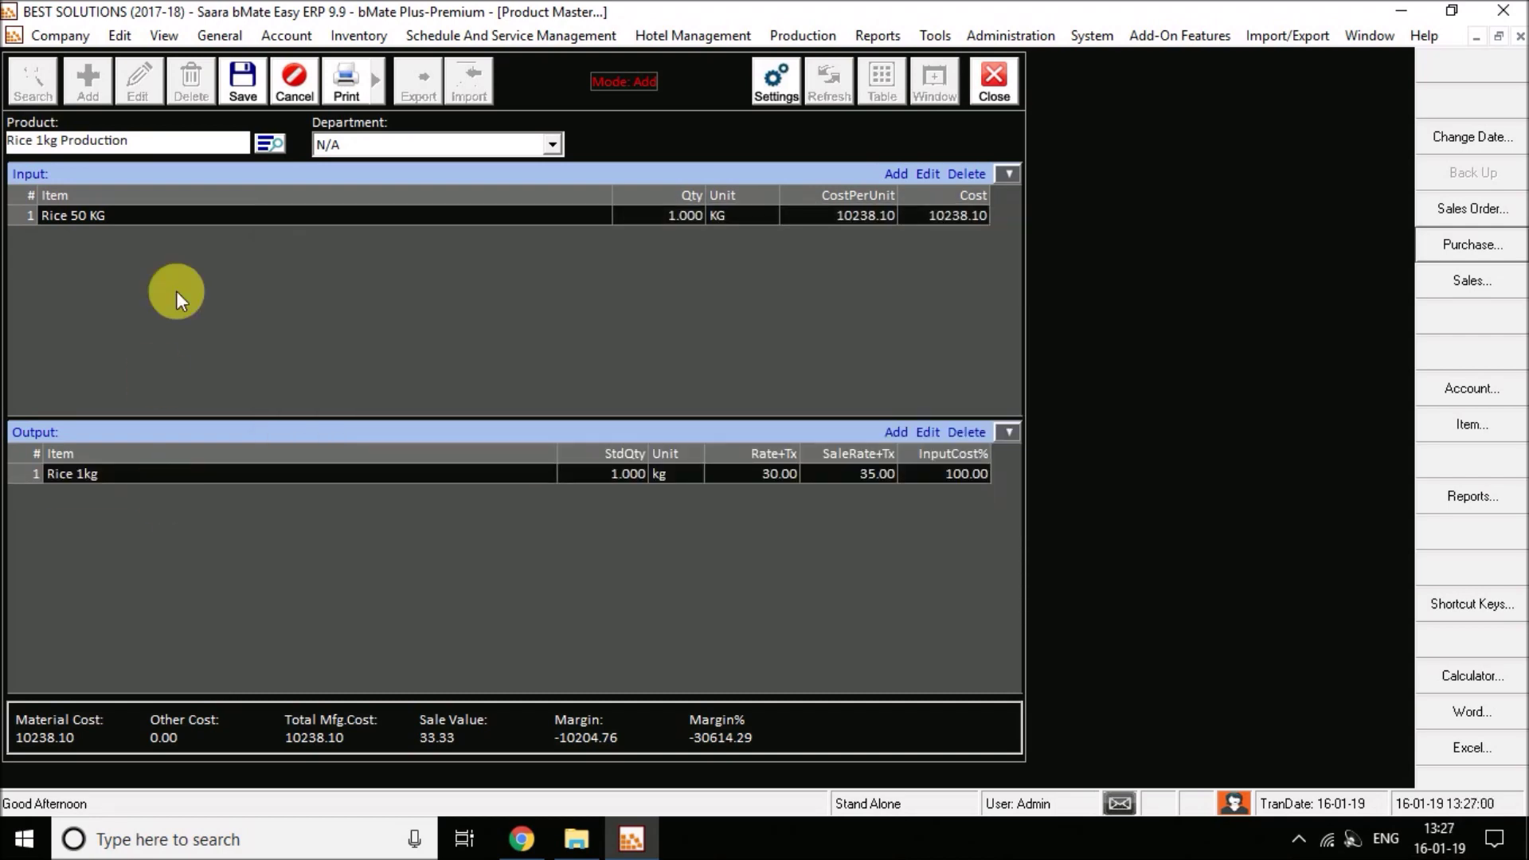
left_click(259, 77)
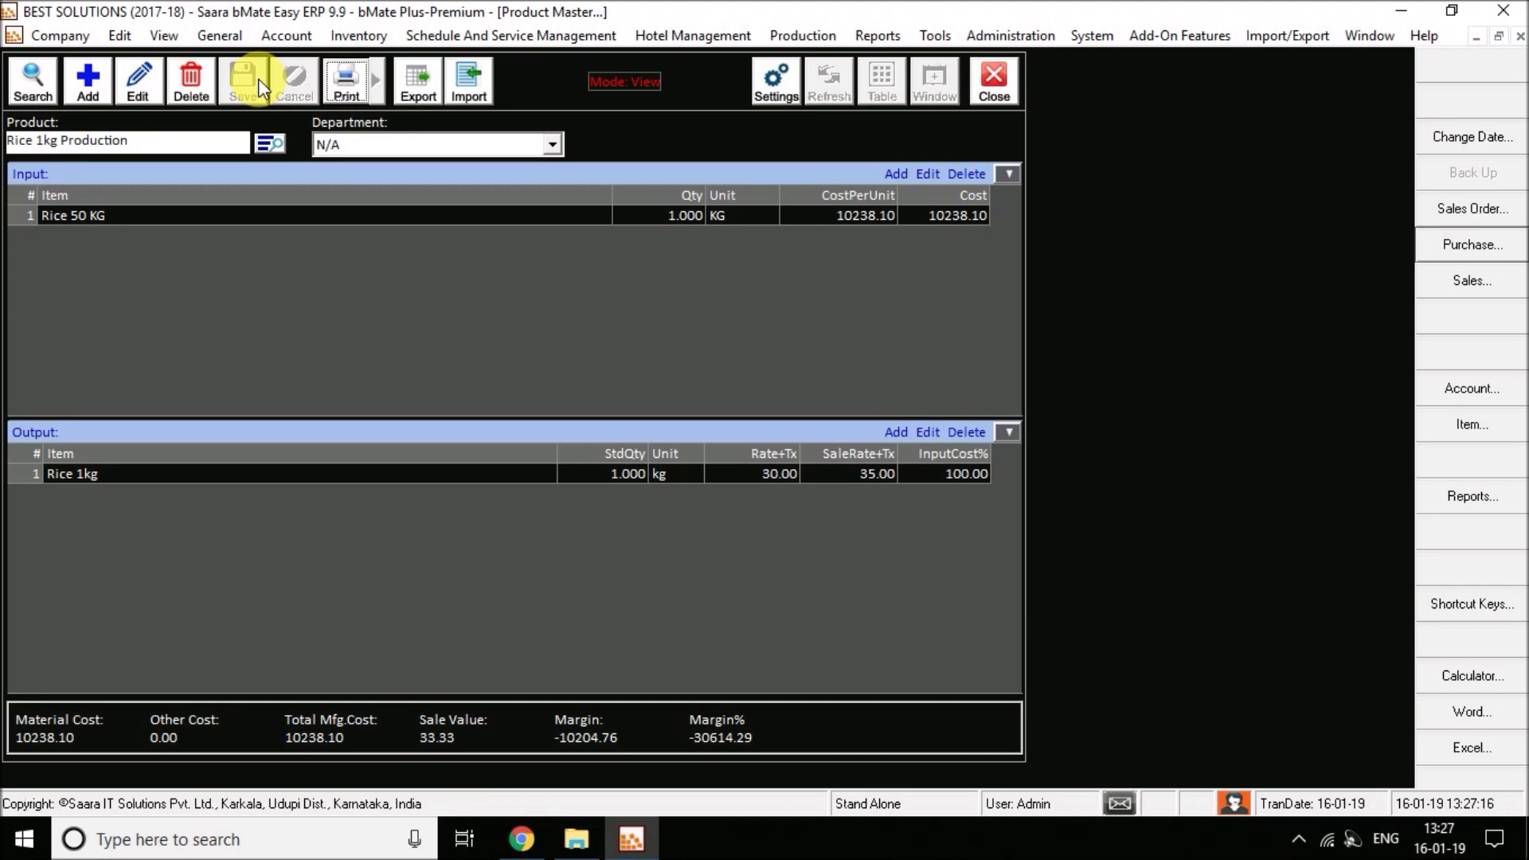
Step: Look up the Rice 500 Grms Production product to view its input and output items, and close the Product Master
left_click(29, 81)
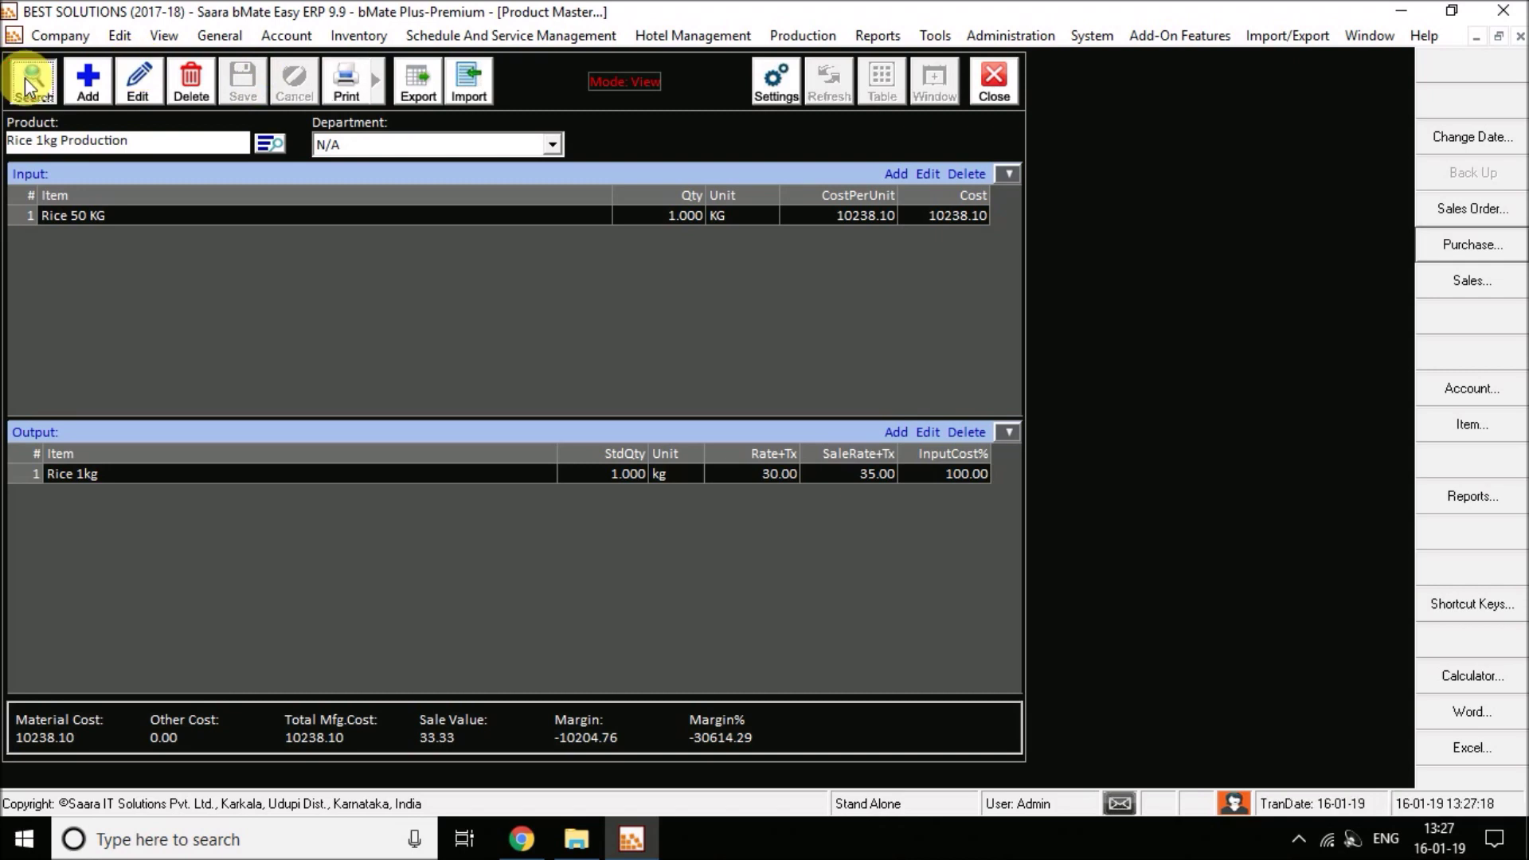
key("BackSpace")
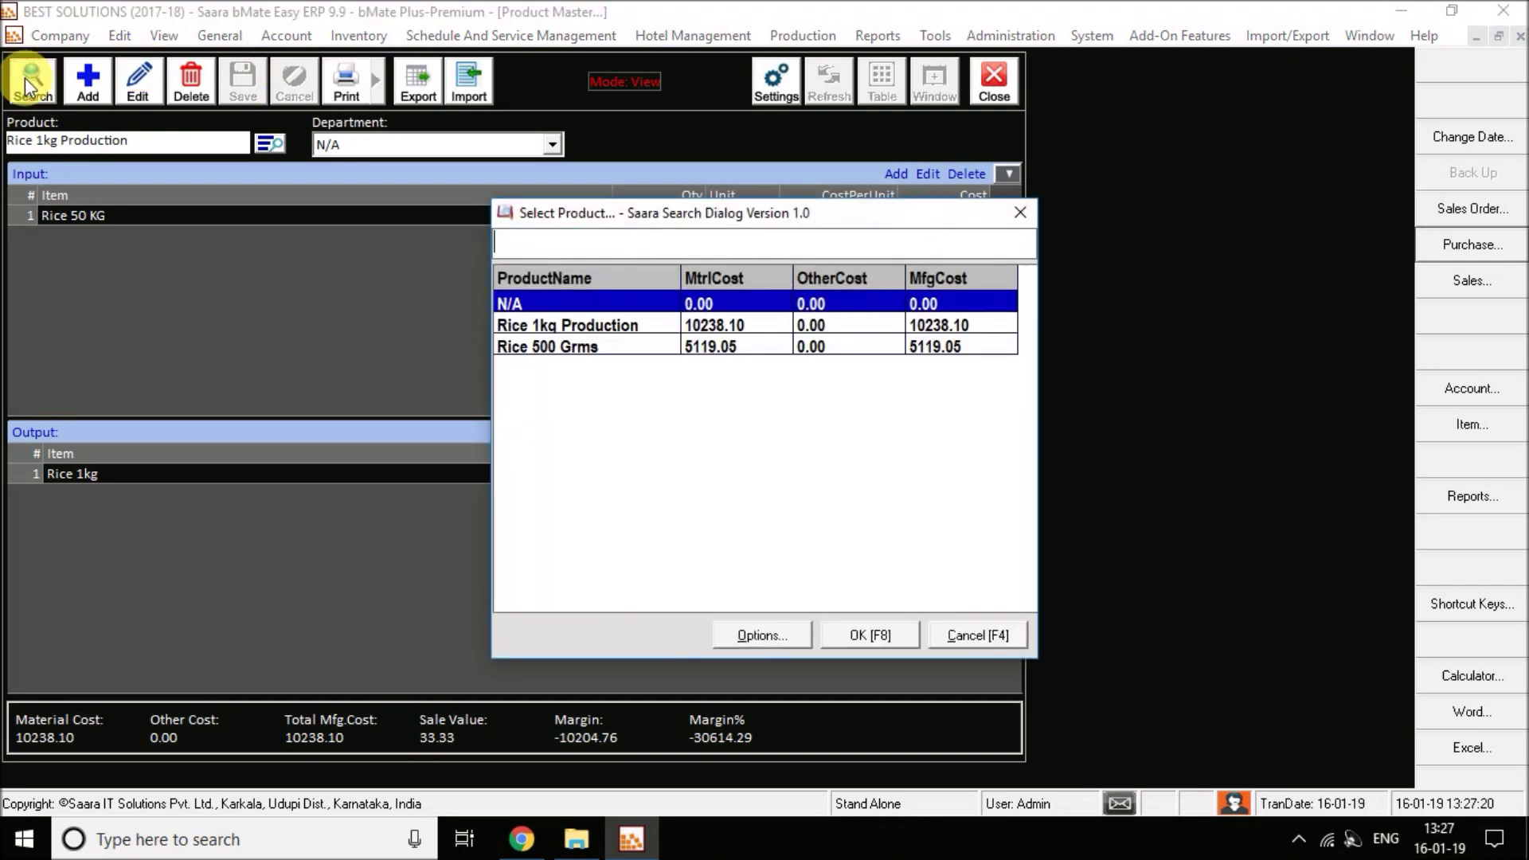
key("Down")
key("Down")
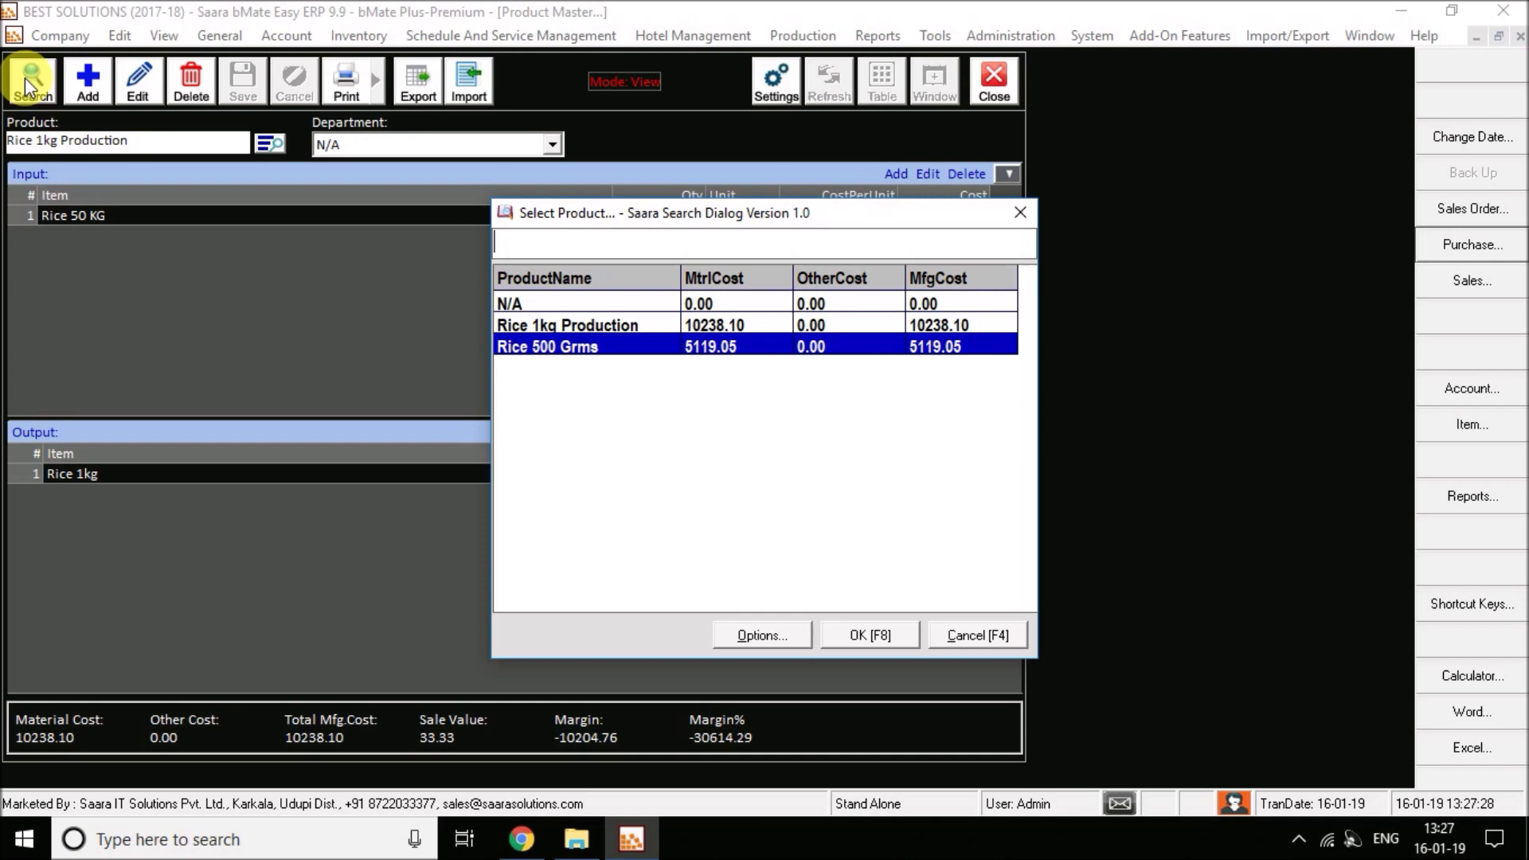
key("Return")
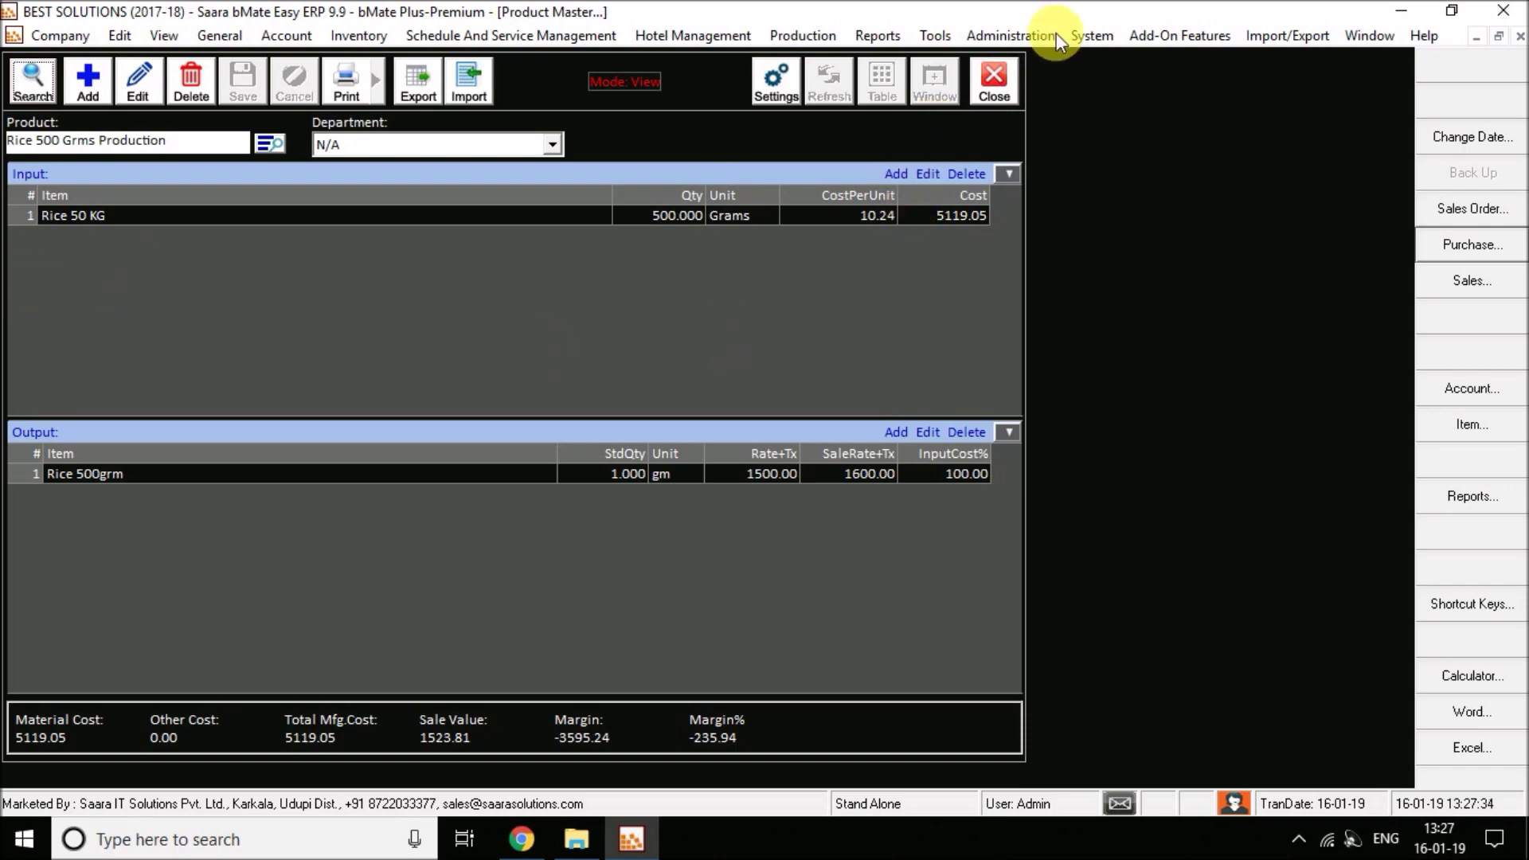
left_click(1013, 76)
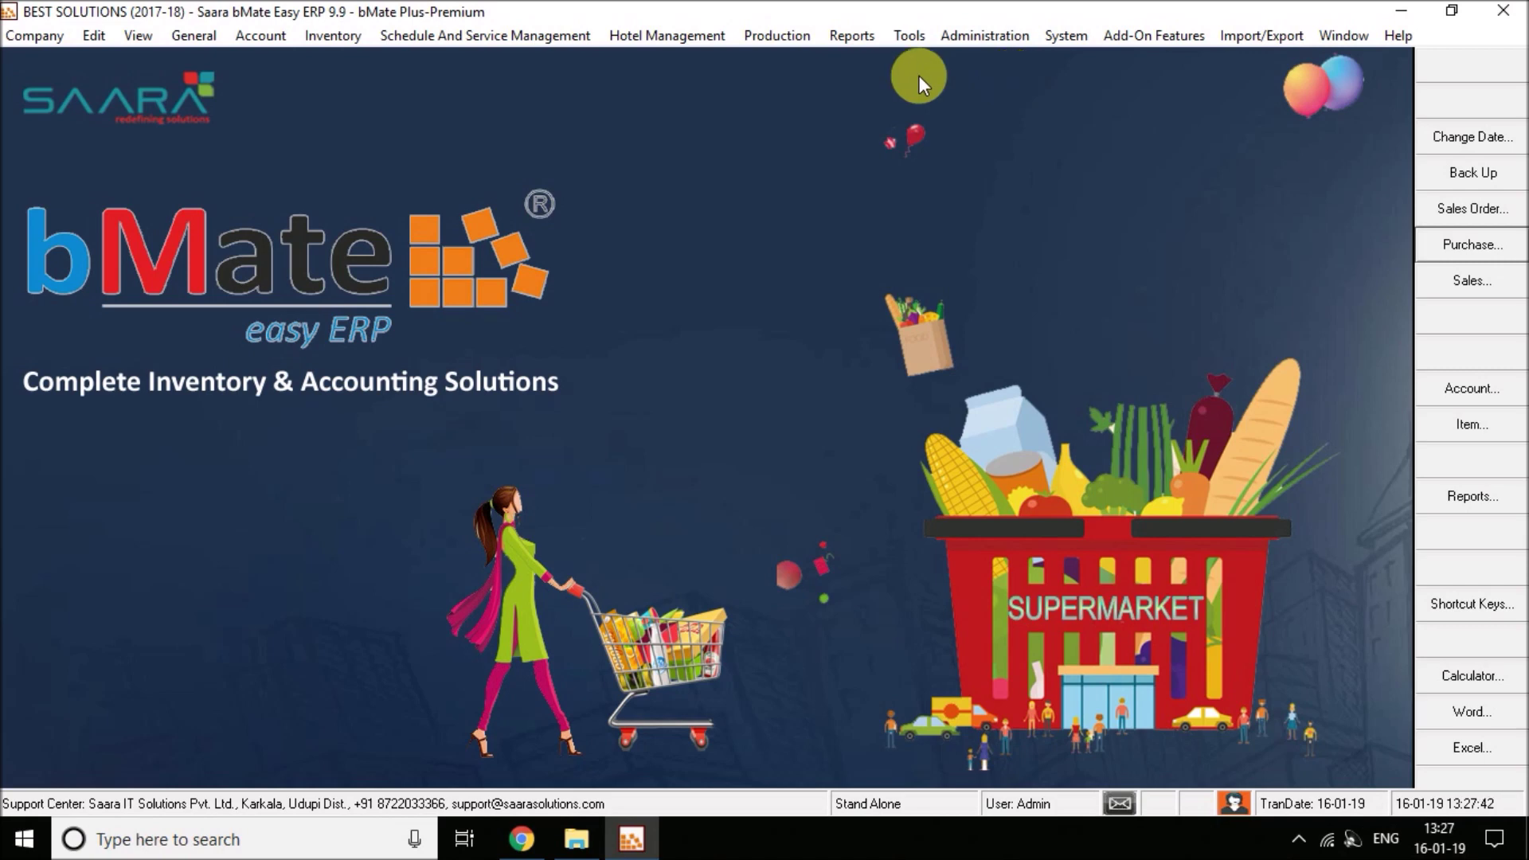
Step: Start a new Production Manager entry for the product Rice 1kg Production
left_click(775, 39)
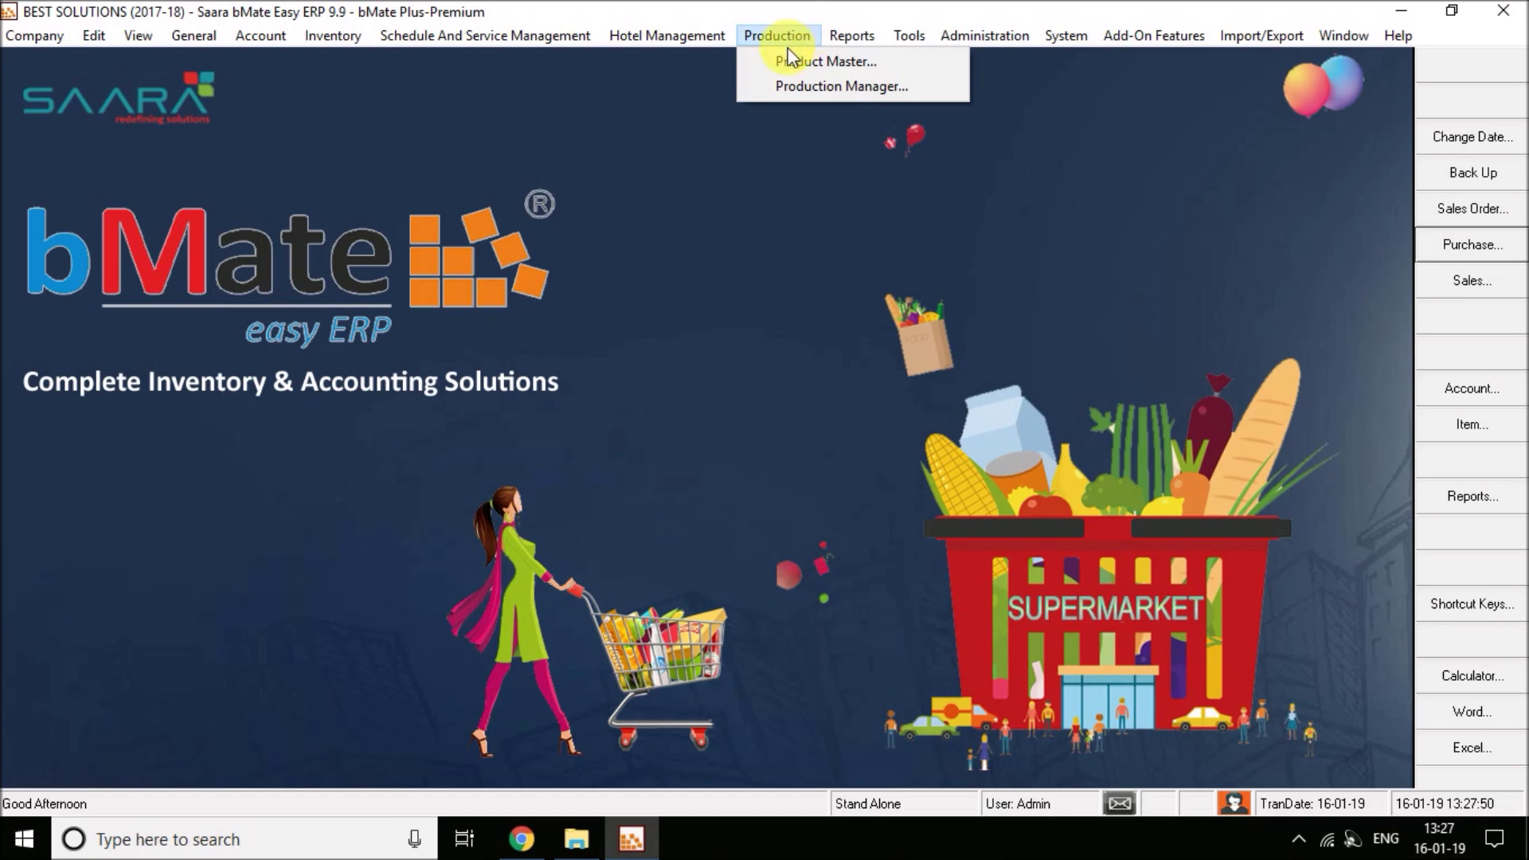
left_click(837, 90)
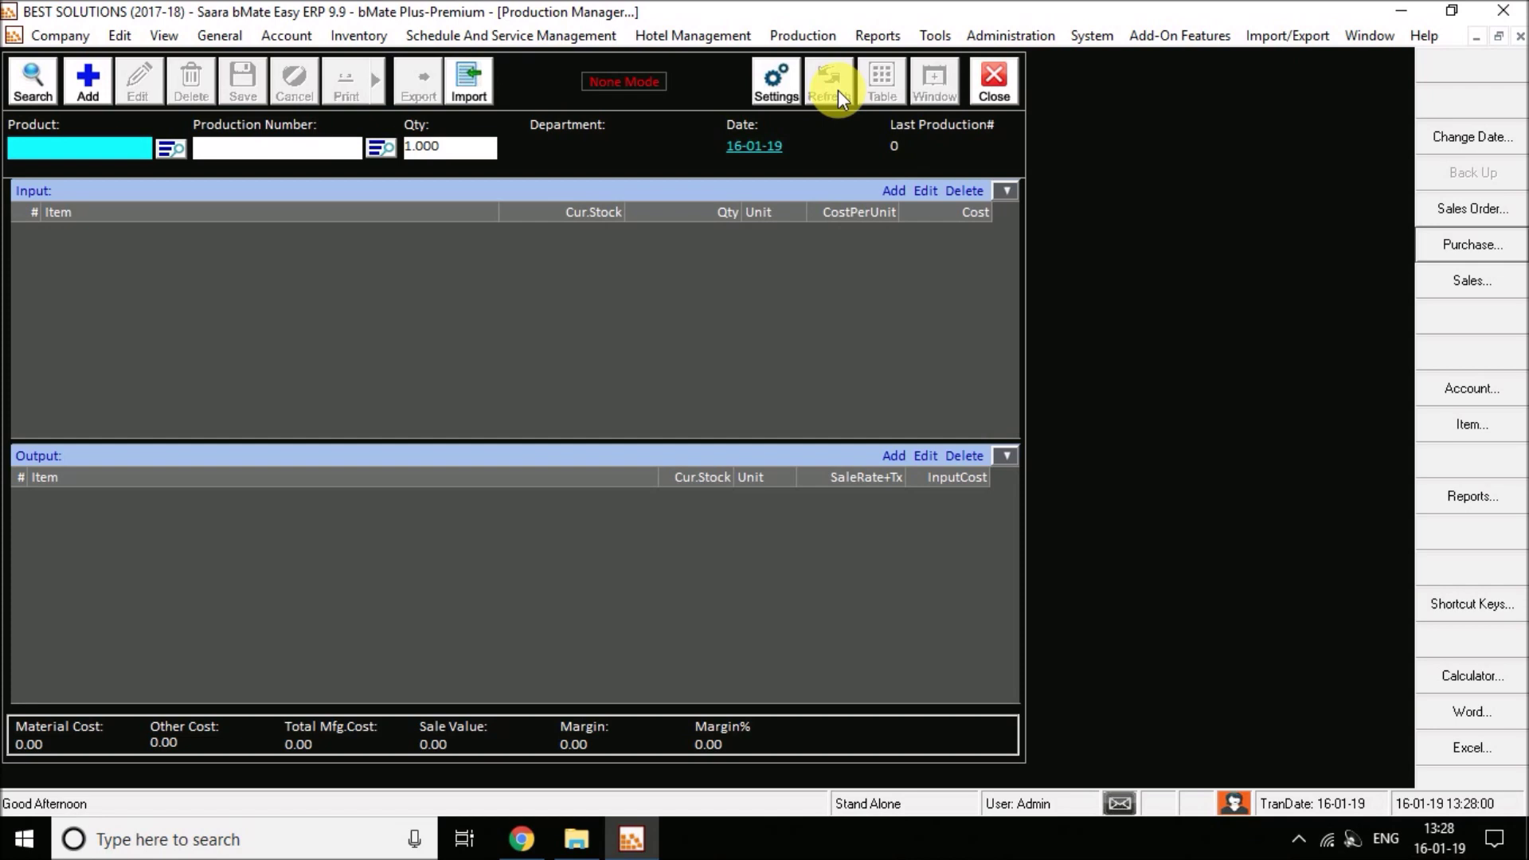
left_click(174, 154)
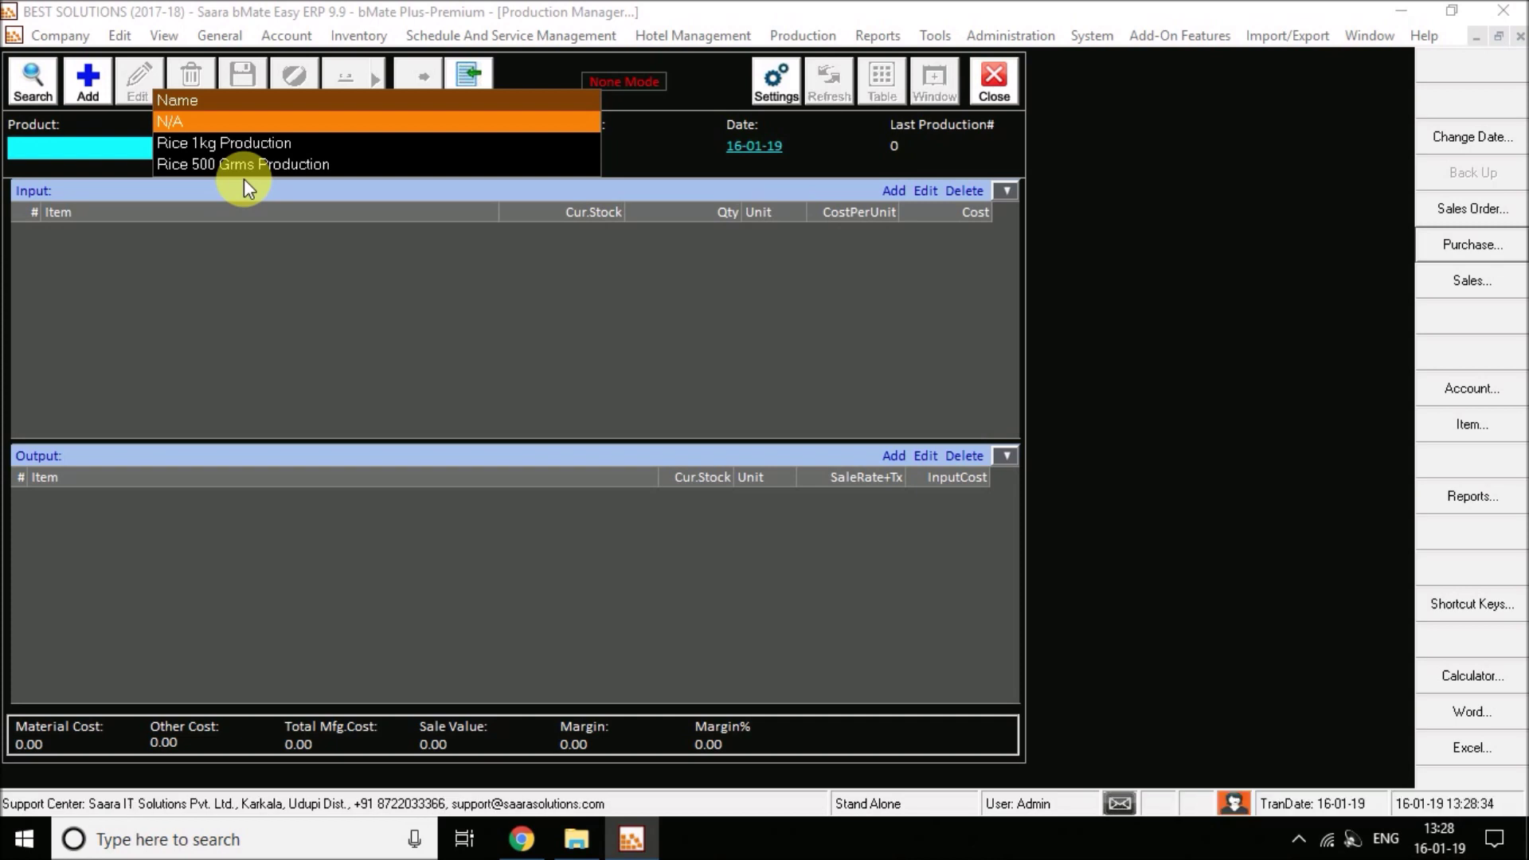
key("Down")
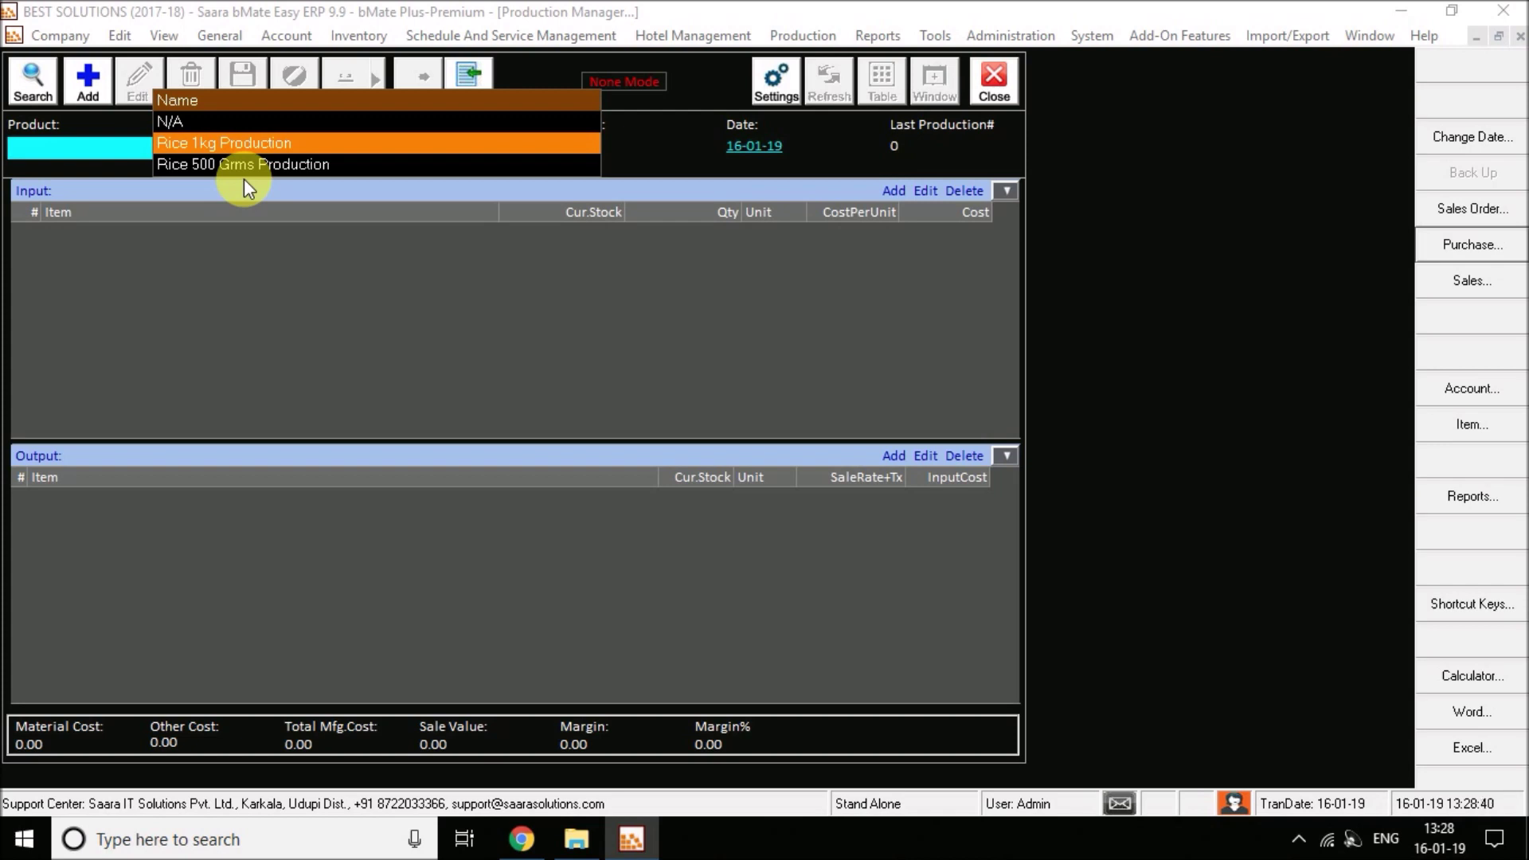
key("Return")
key("Return")
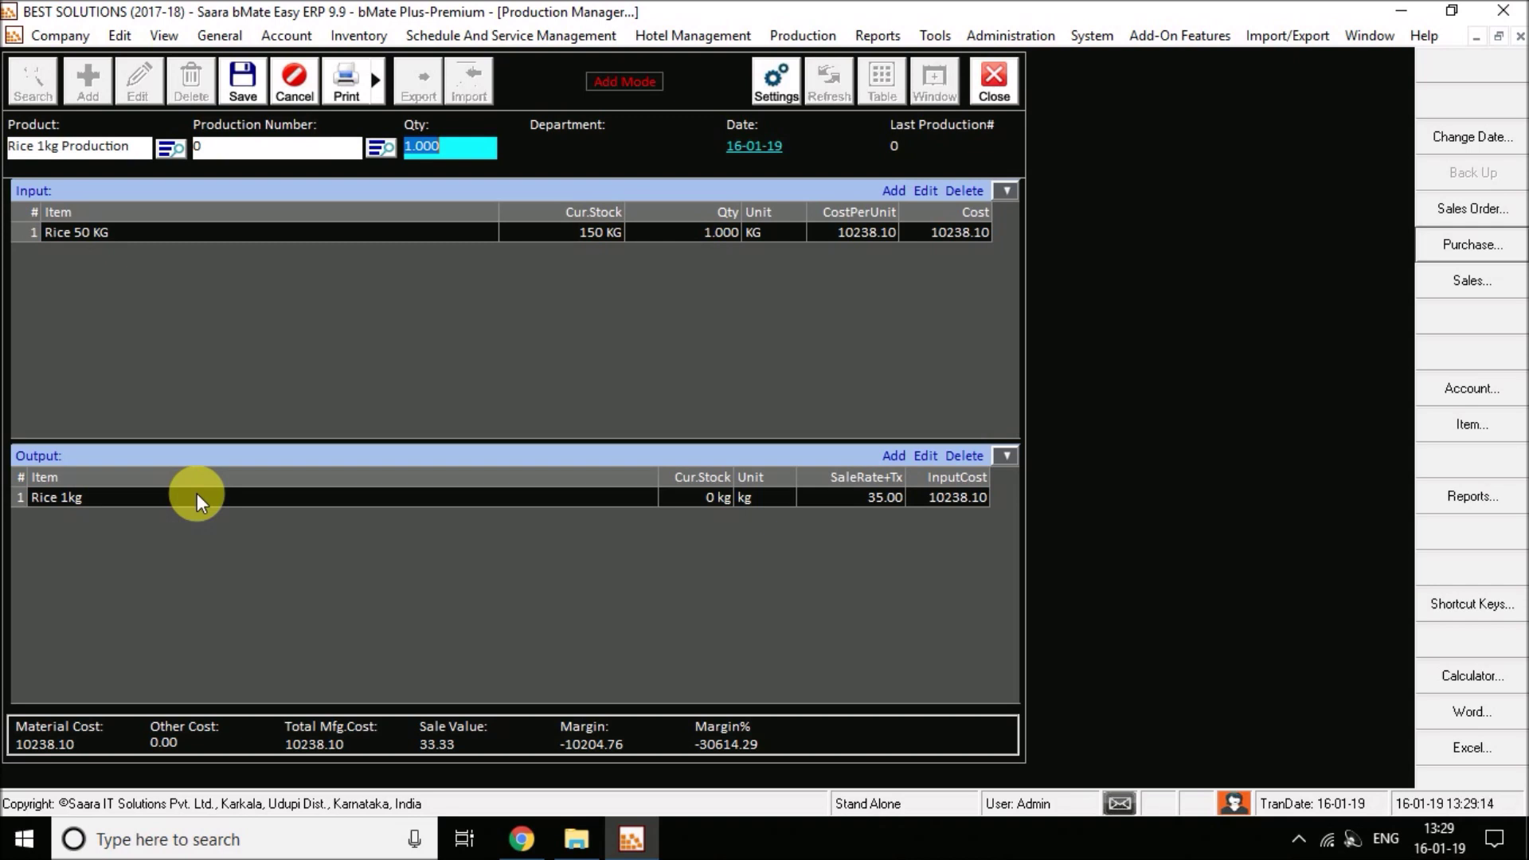
Step: Set the production quantity to 10, save the production entry and close the Production Manager
type("10")
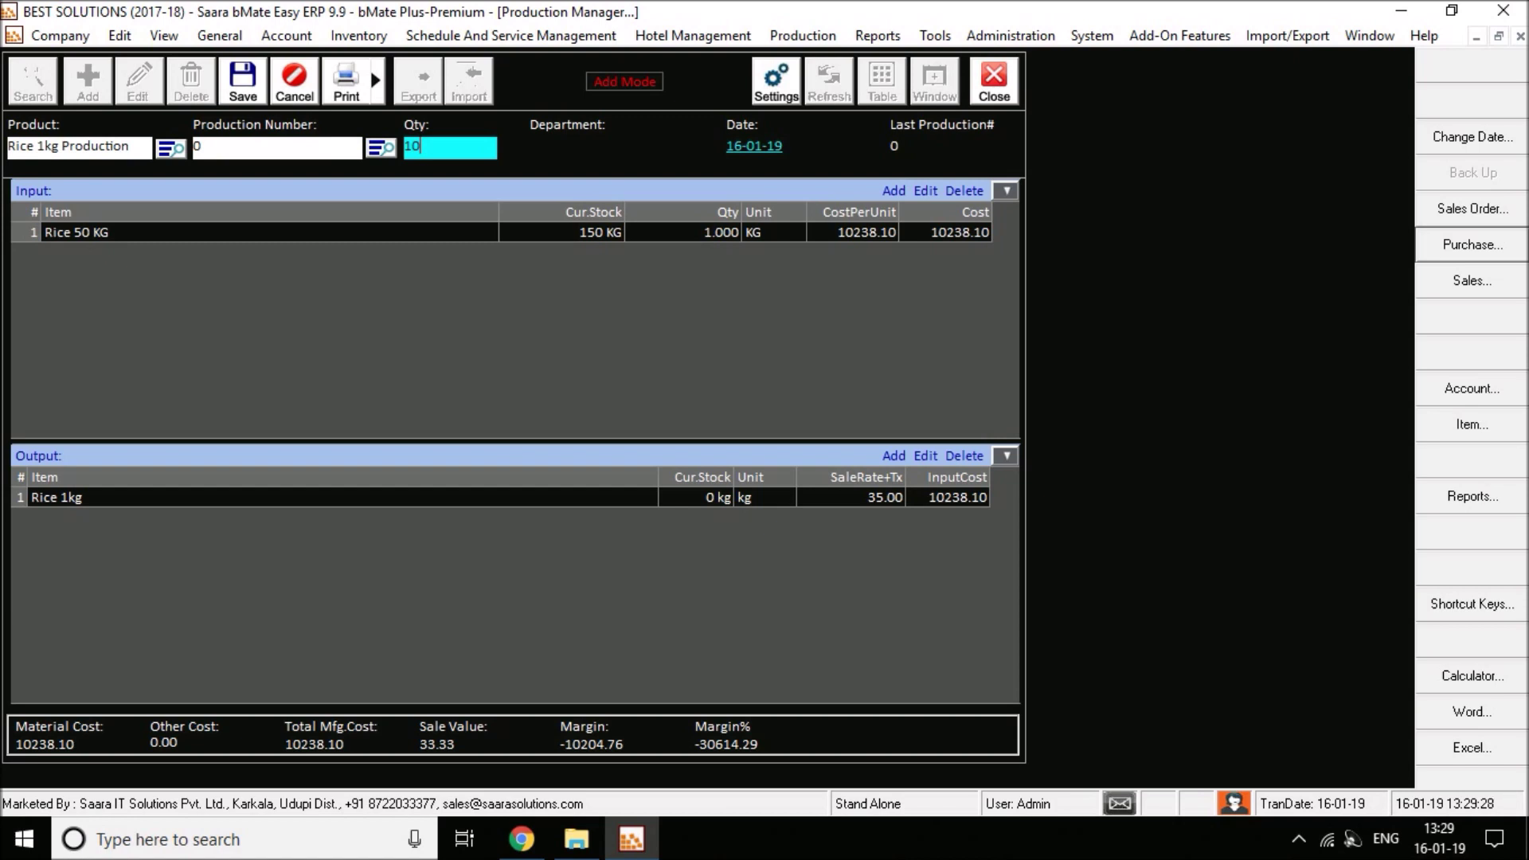
left_click(196, 495)
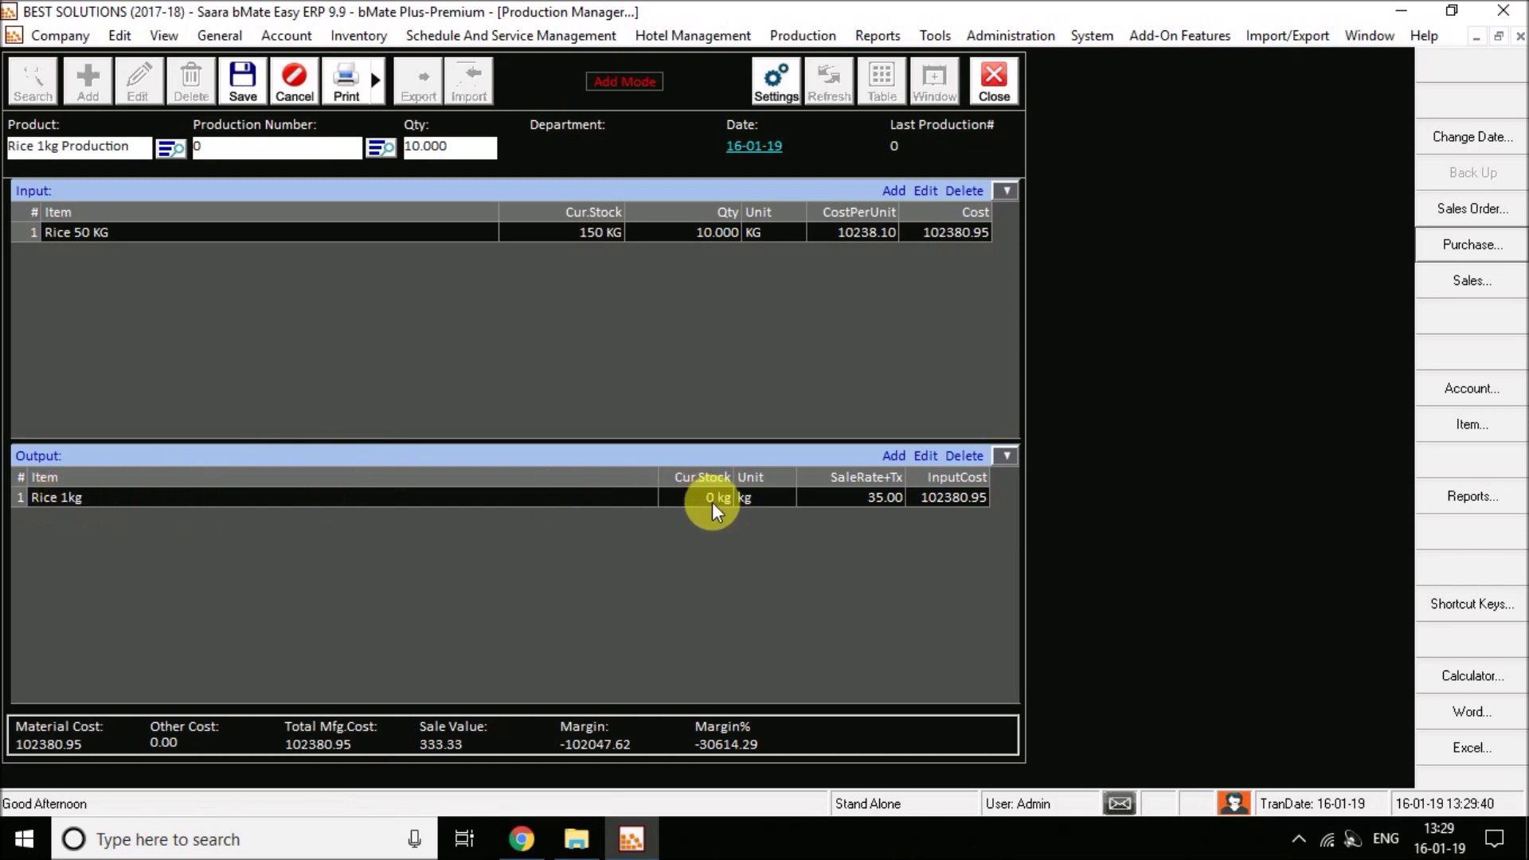
left_click(238, 99)
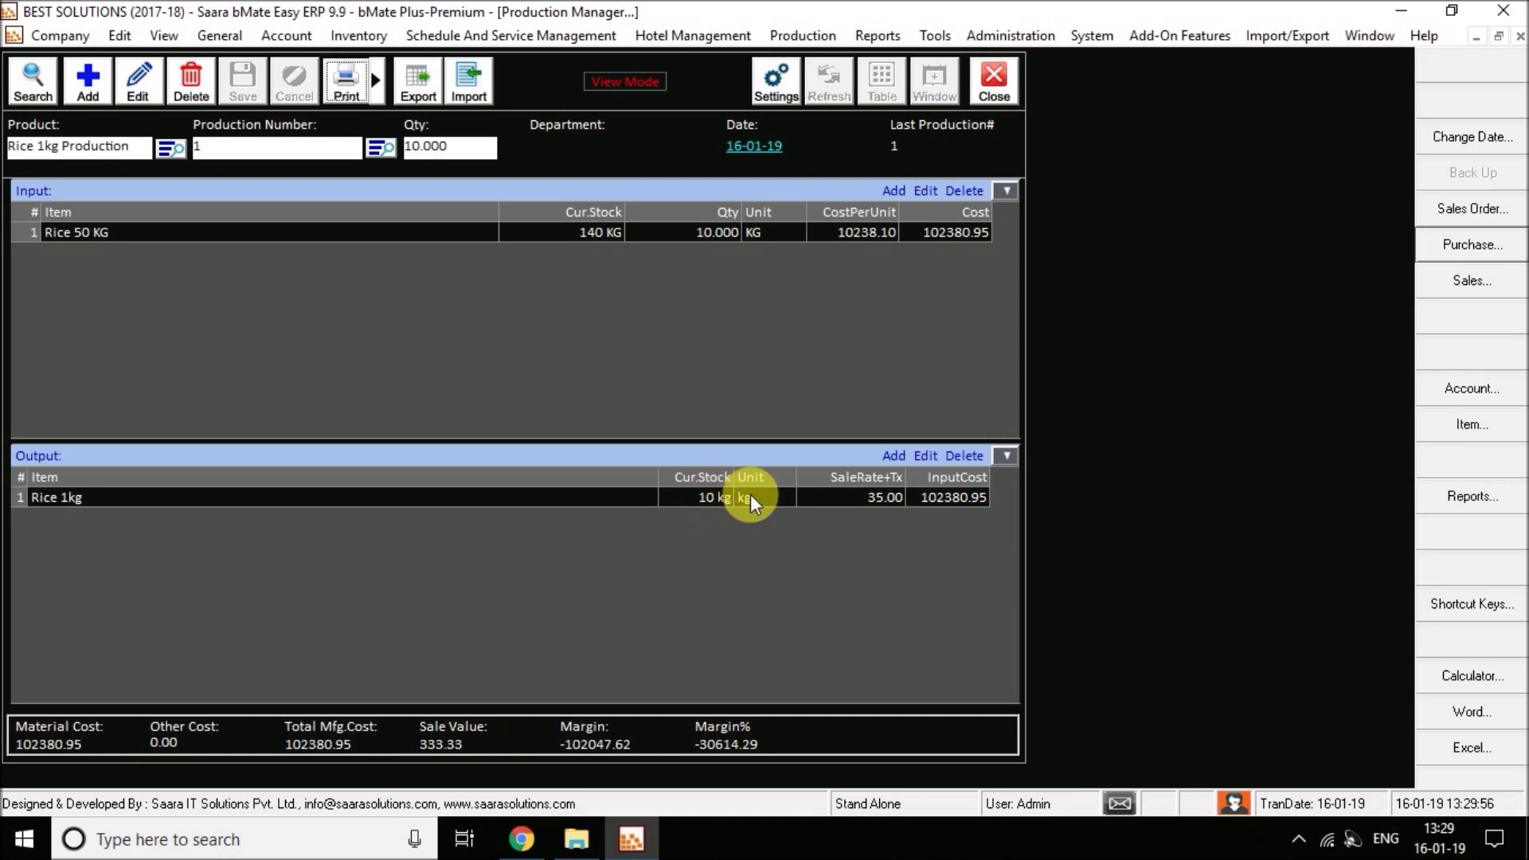
left_click(986, 77)
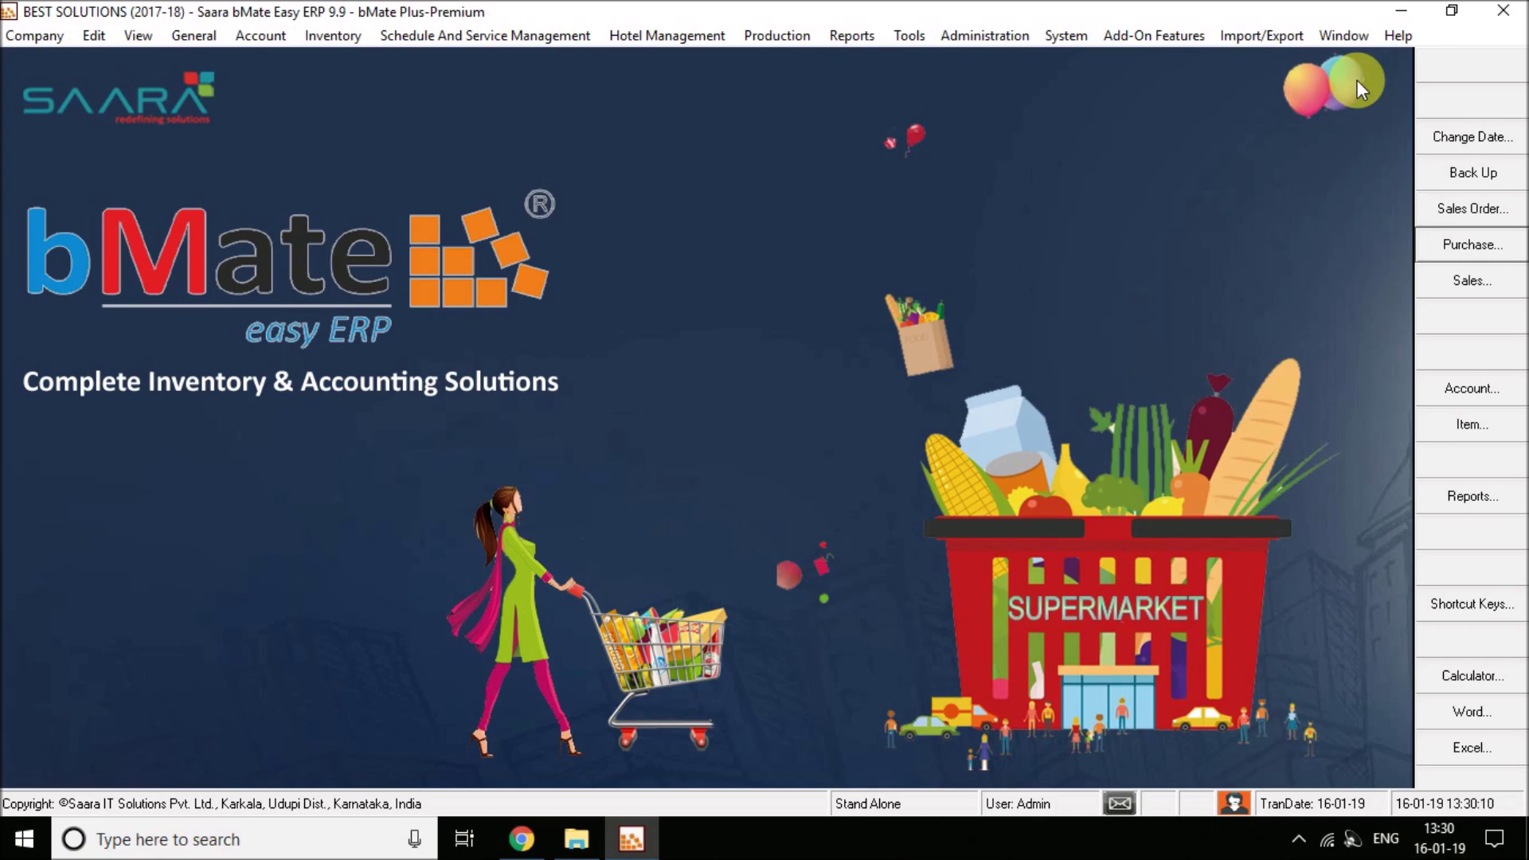
Step: Open the About Saara bMATE information to view the version and support details
left_click(1400, 35)
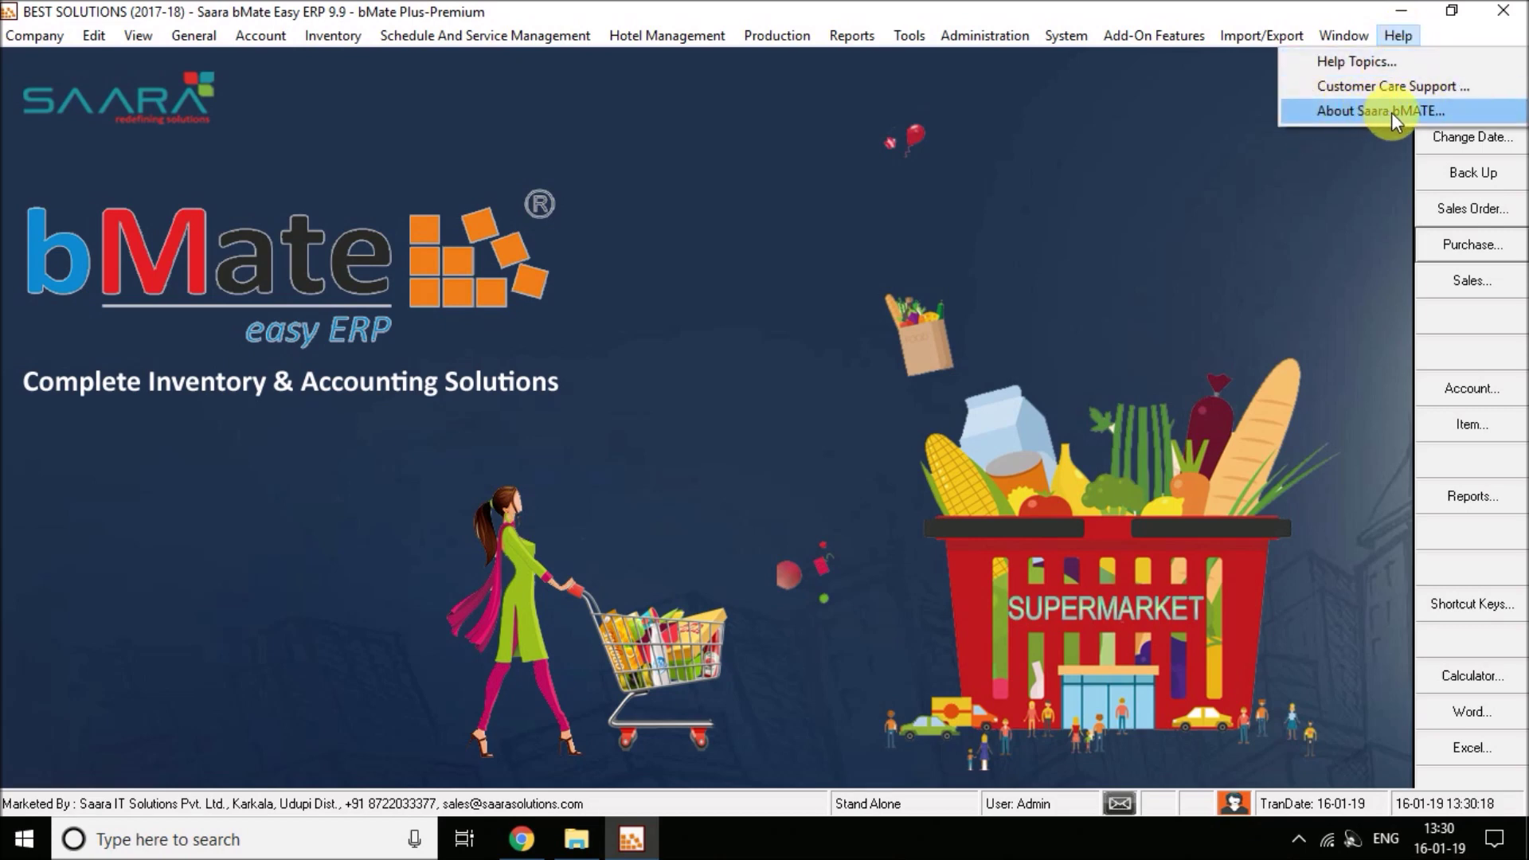
left_click(1337, 115)
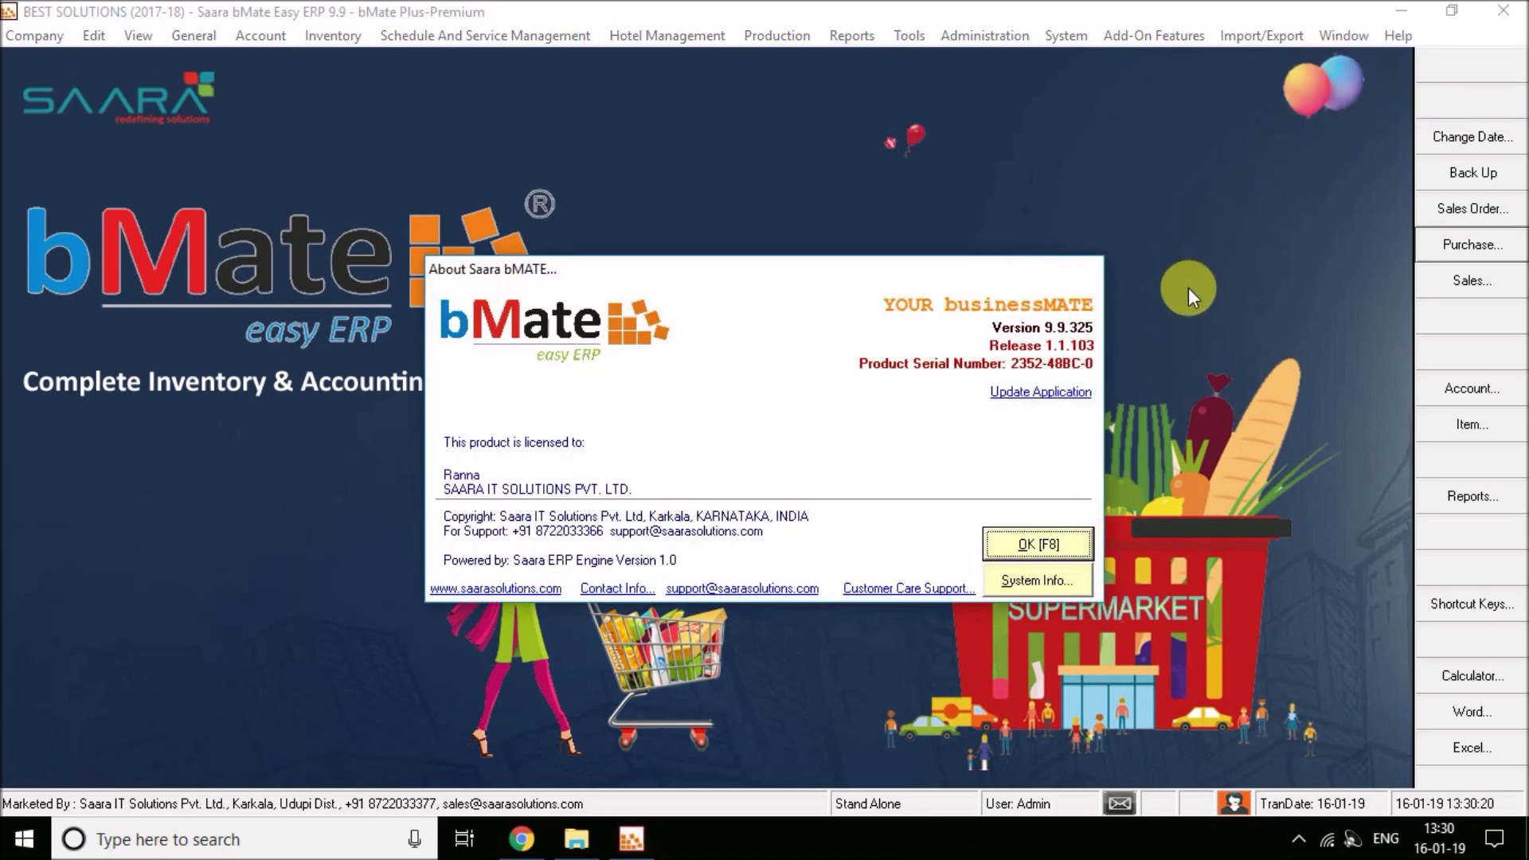